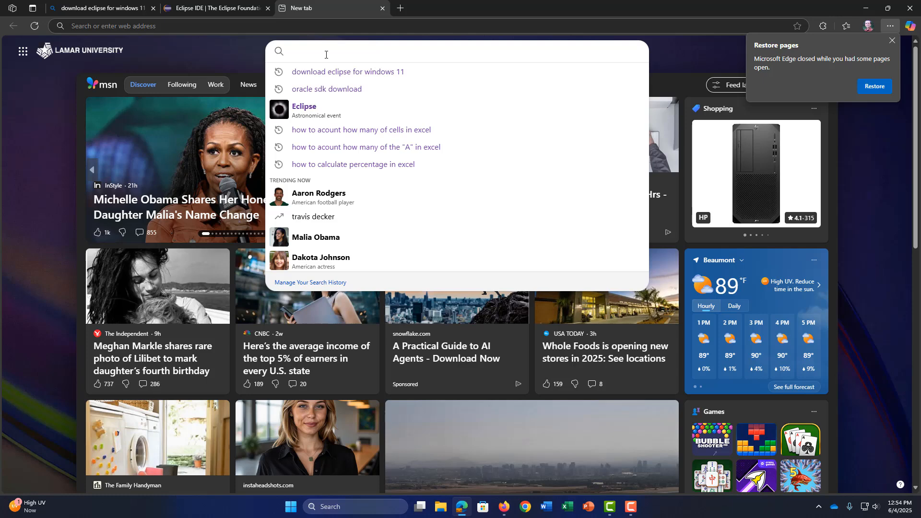
# Step: Search the web for "download eclipse for windows 11" and open the Eclipse Foundation's Eclipse Downloads page
pyautogui.write('do')
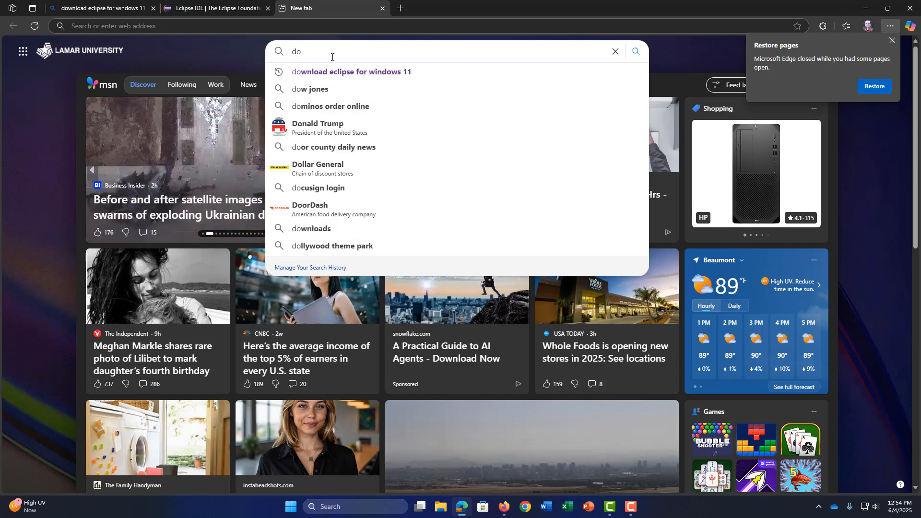
pyautogui.click(345, 75)
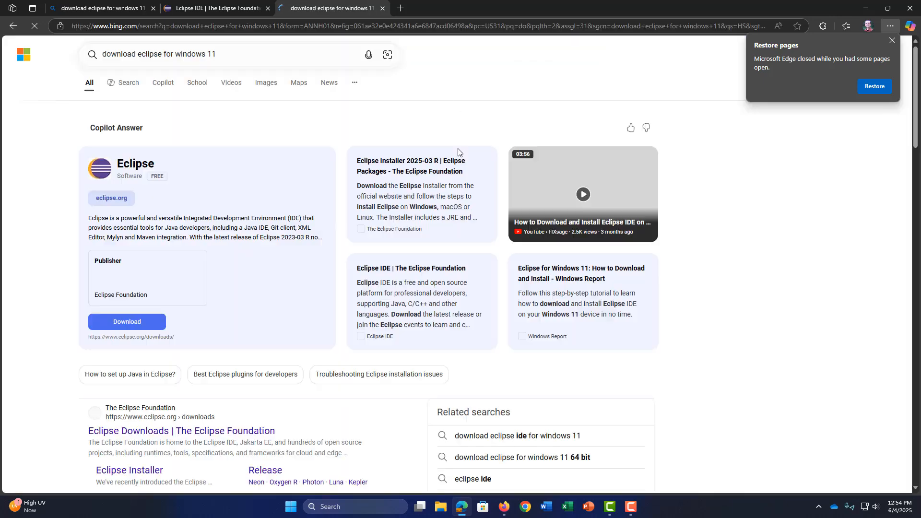
pyautogui.scroll(-3, 262, 206)
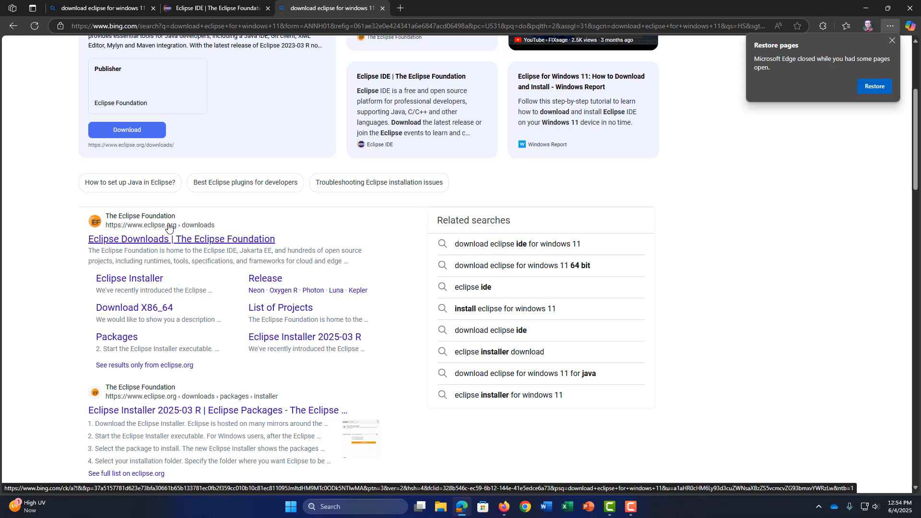
pyautogui.click(200, 242)
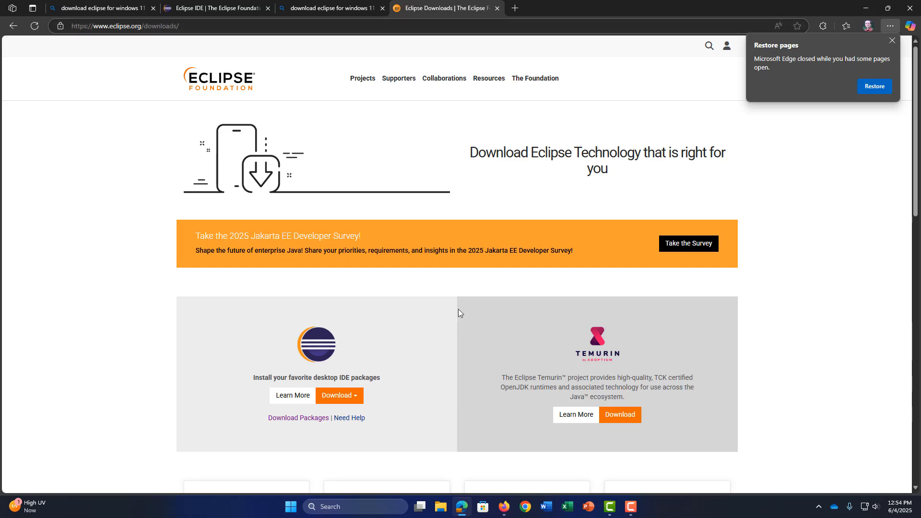
# Step: Download the x86_64 Eclipse installer eclipse-inst-jre-win64.exe, restoring the previously open browser pages along the way
pyautogui.click(357, 396)
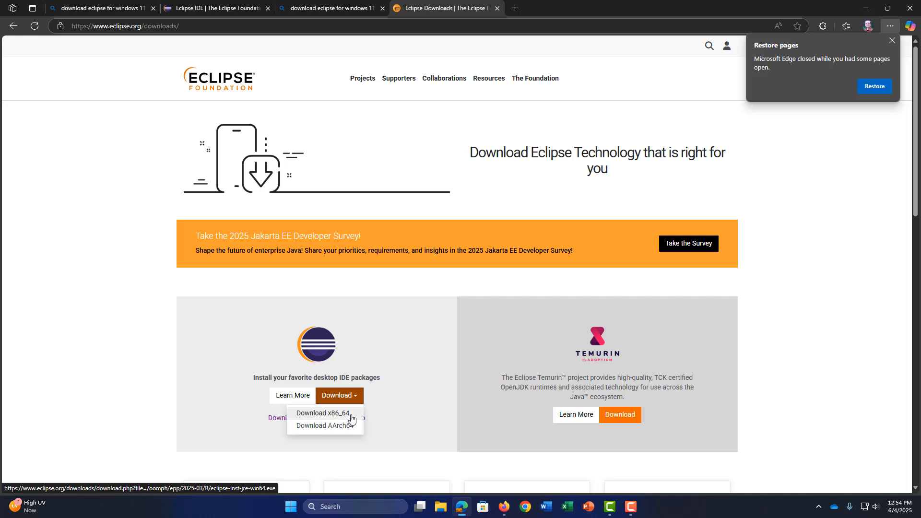
pyautogui.click(326, 415)
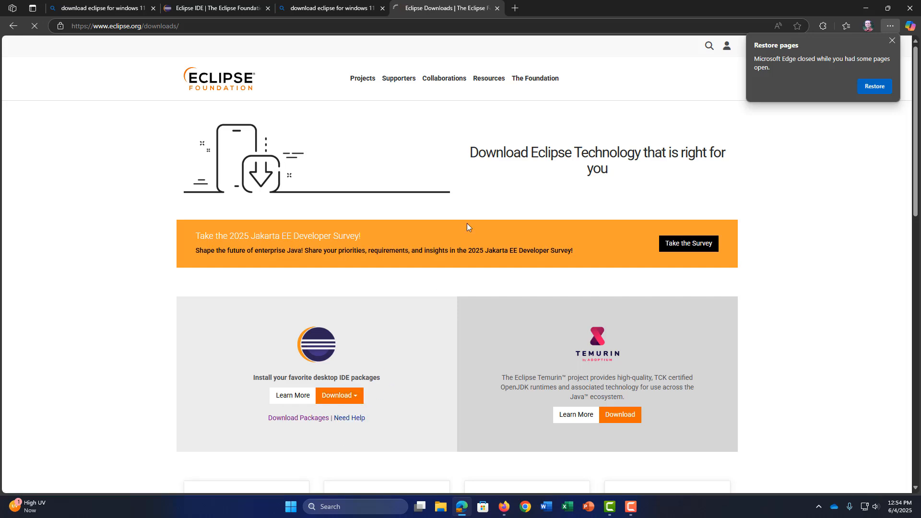
pyautogui.click(867, 87)
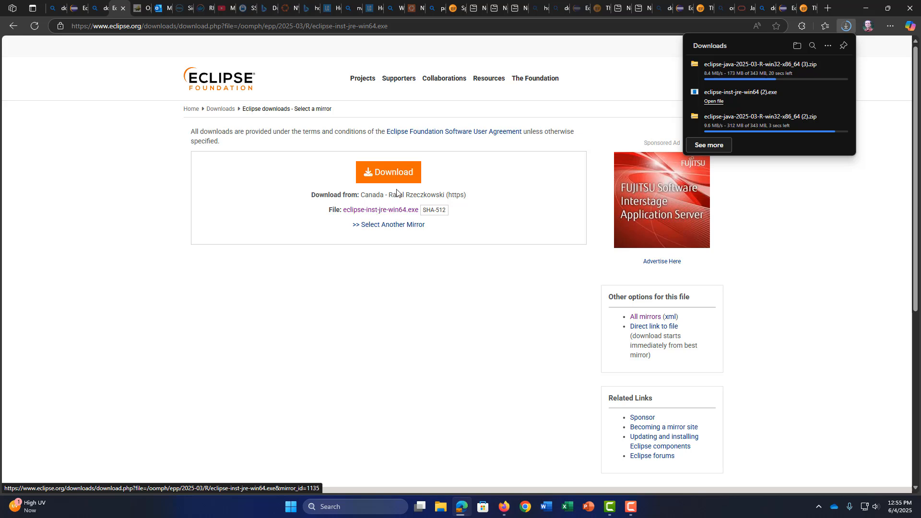
pyautogui.click(382, 172)
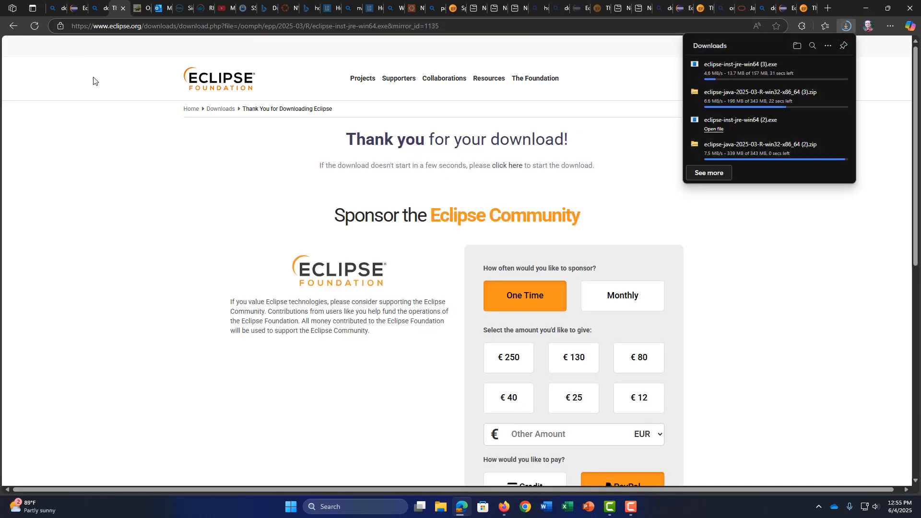
# Step: Return to the search results and open the Eclipse Foundation's Eclipse Installer 2025-03 R page
pyautogui.click(12, 26)
pyautogui.click(13, 27)
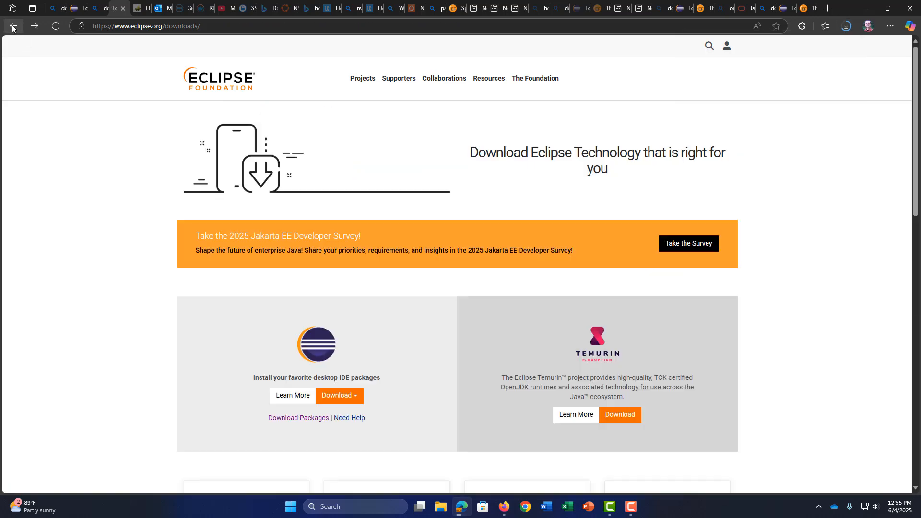
pyautogui.click(13, 26)
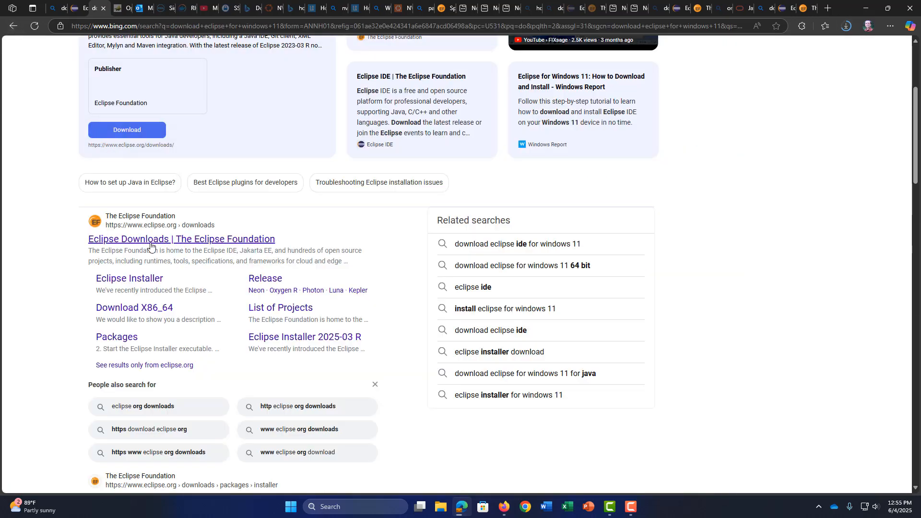
pyautogui.scroll(-5, 195, 226)
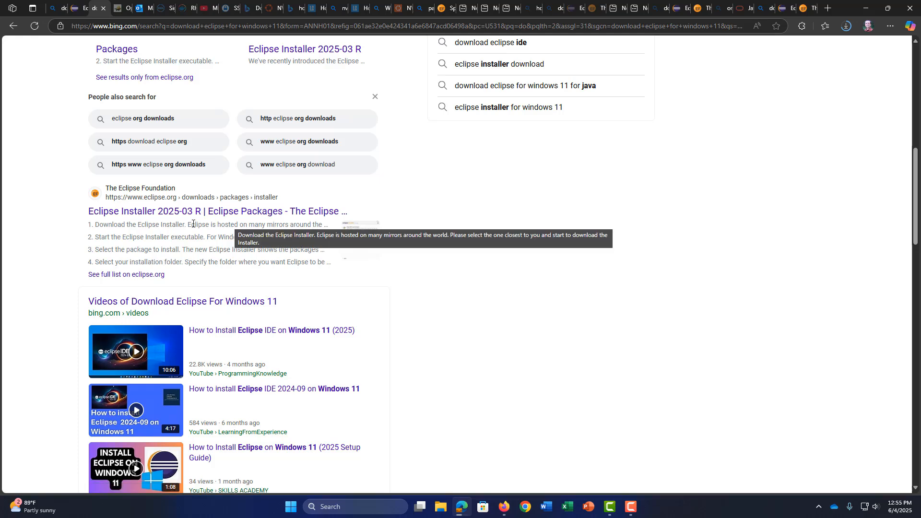
pyautogui.click(173, 214)
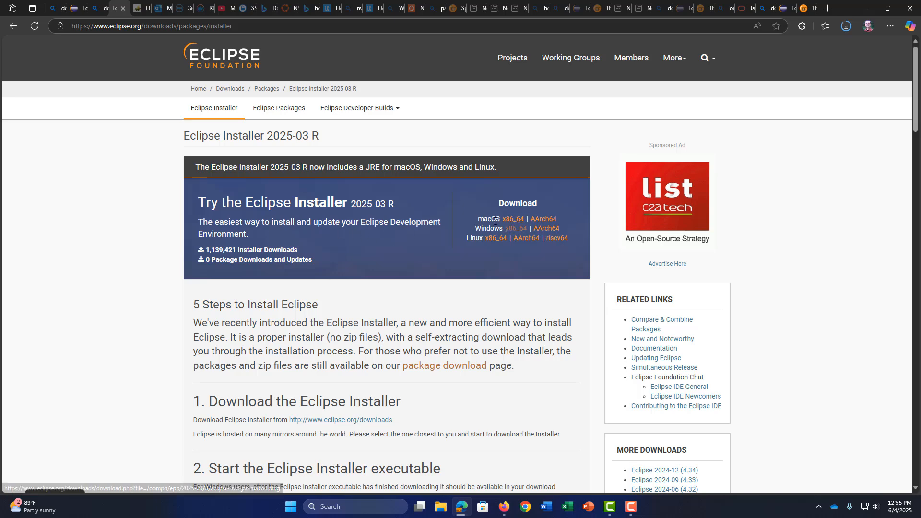
# Step: Review the five steps to install Eclipse and open the download page for the Windows x86_64 installer
pyautogui.scroll(-3, 468, 247)
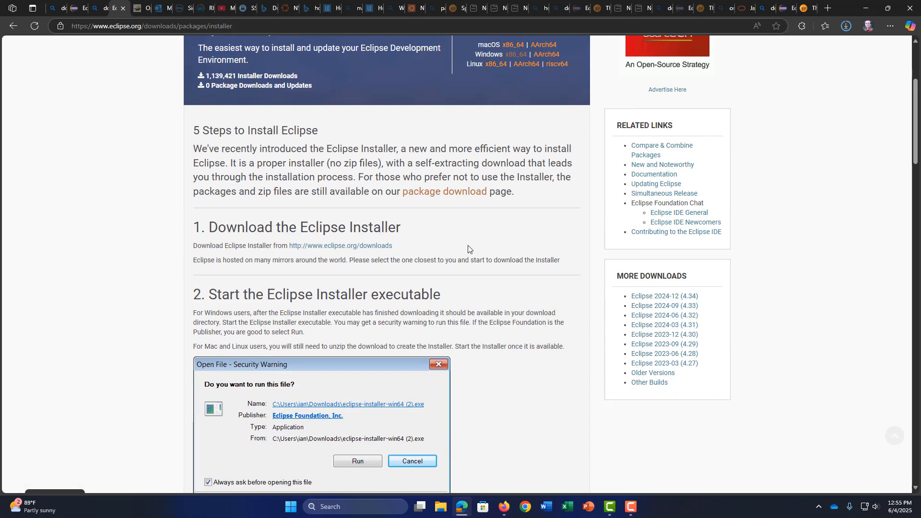
pyautogui.scroll(-4, 468, 247)
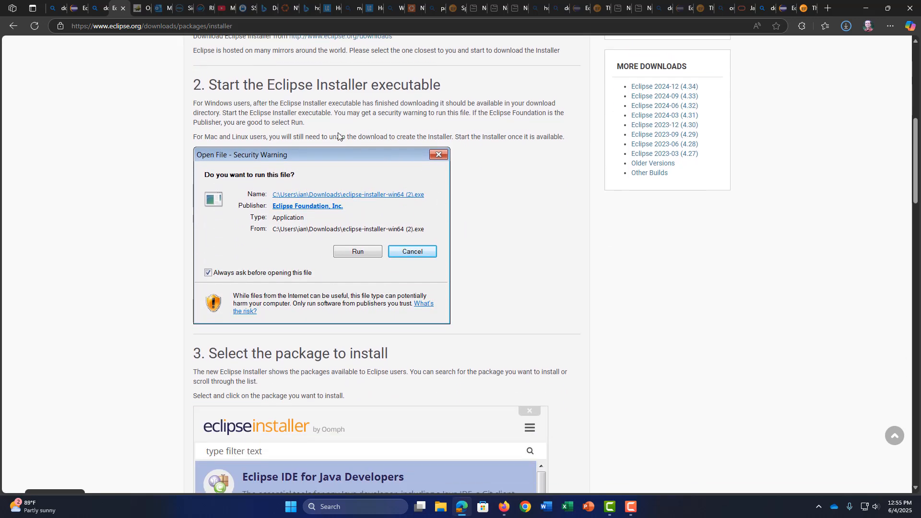
pyautogui.scroll(-3, 339, 140)
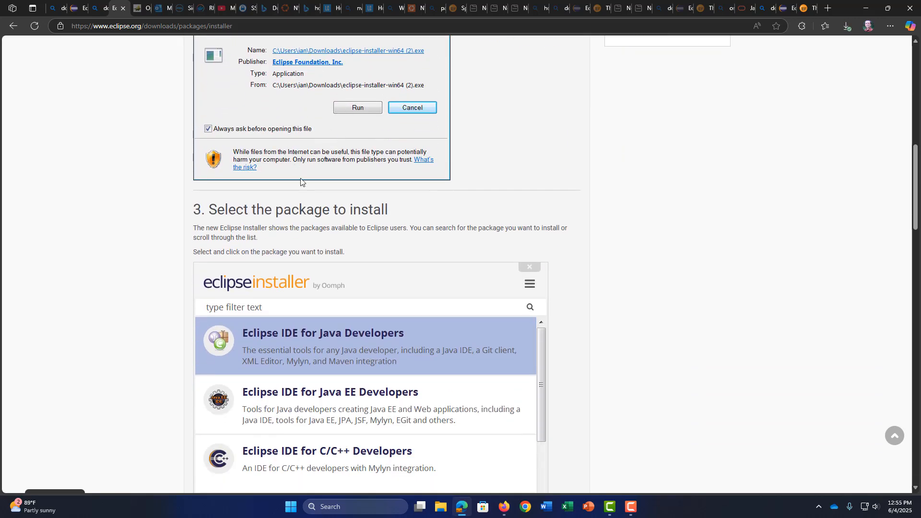
pyautogui.scroll(-4, 301, 189)
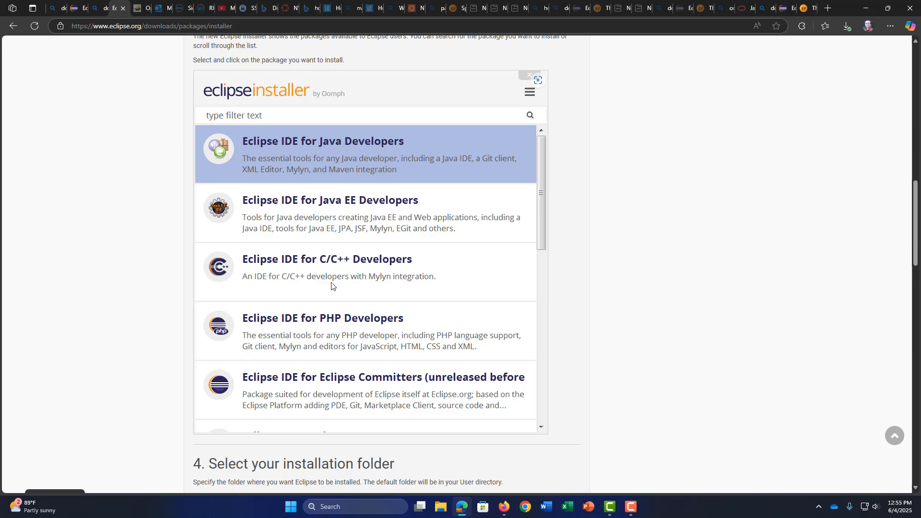
pyautogui.scroll(-10, 334, 283)
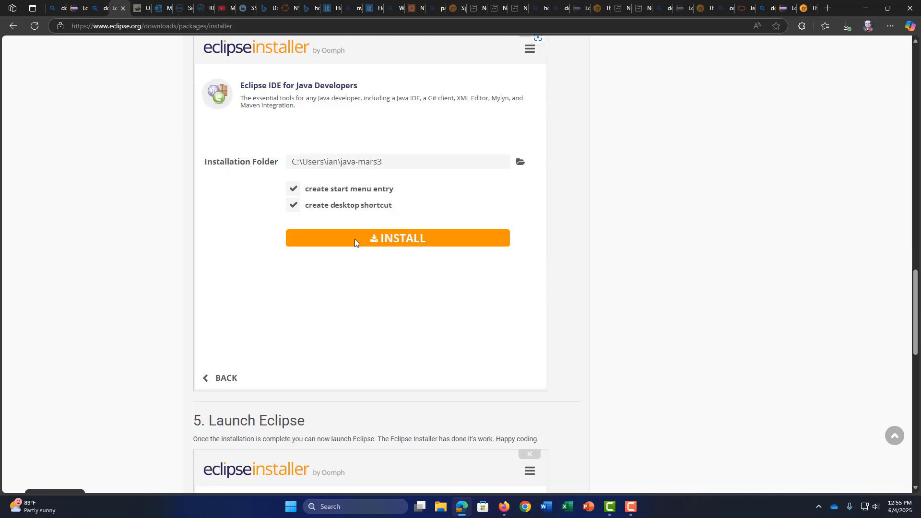
pyautogui.scroll(20, 385, 176)
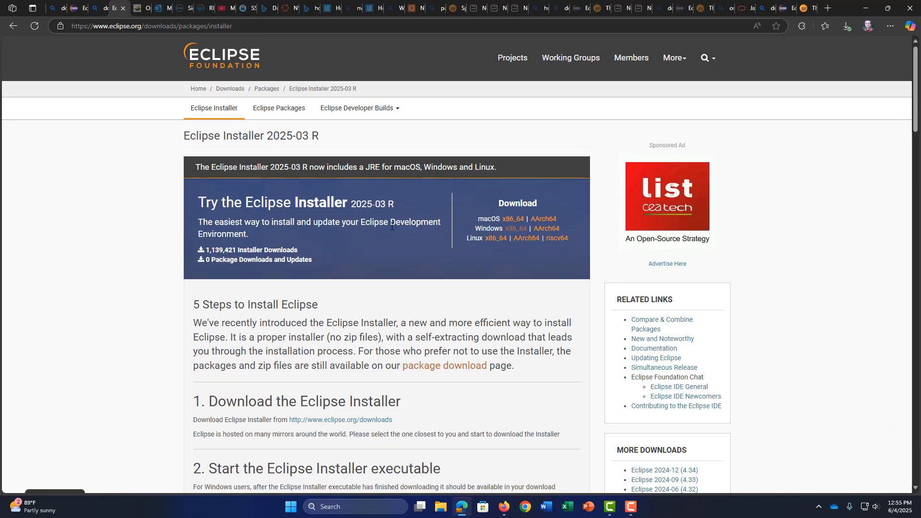
pyautogui.click(515, 230)
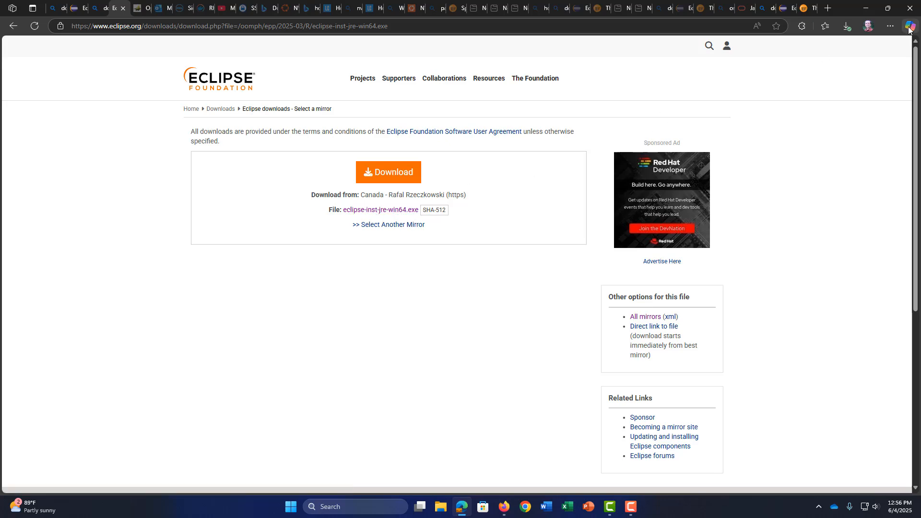
# Step: Return to the search results, open the eclipseide.org site and go to its 2025-03 download packages
pyautogui.click(14, 26)
pyautogui.click(13, 26)
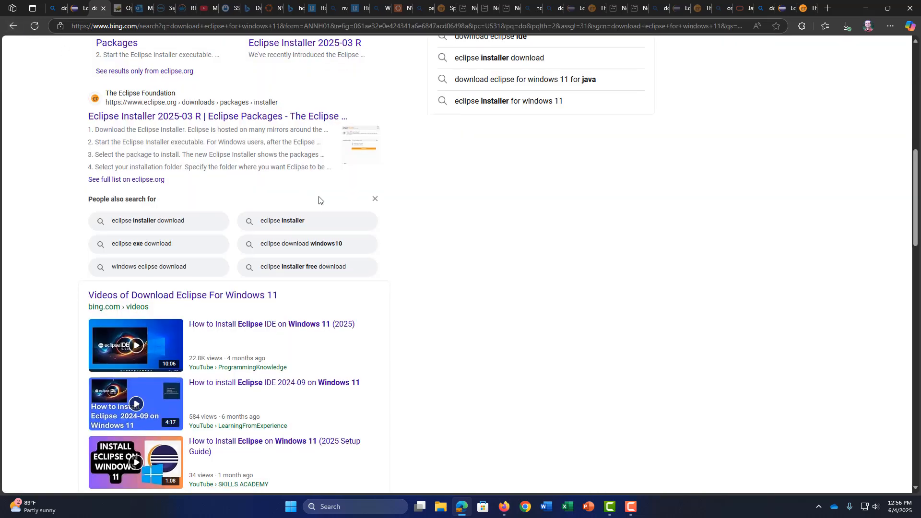
pyautogui.scroll(-8, 318, 202)
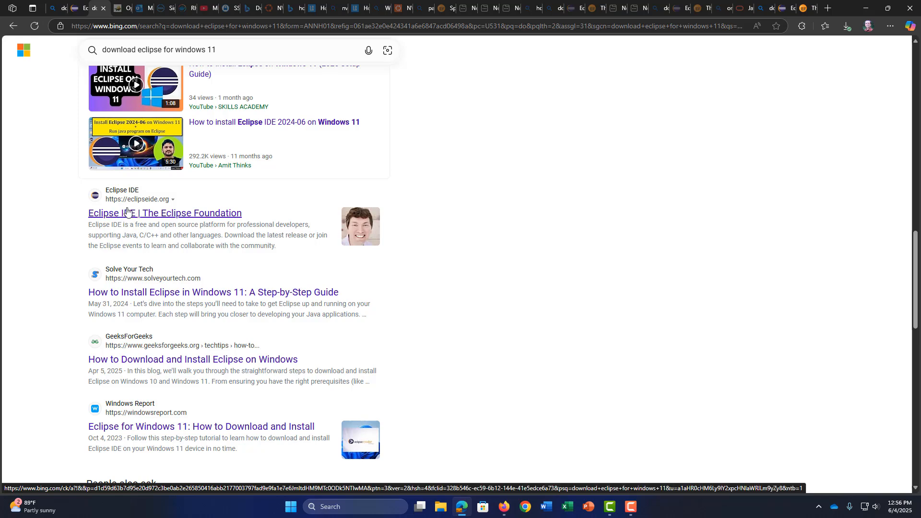
pyautogui.click(149, 202)
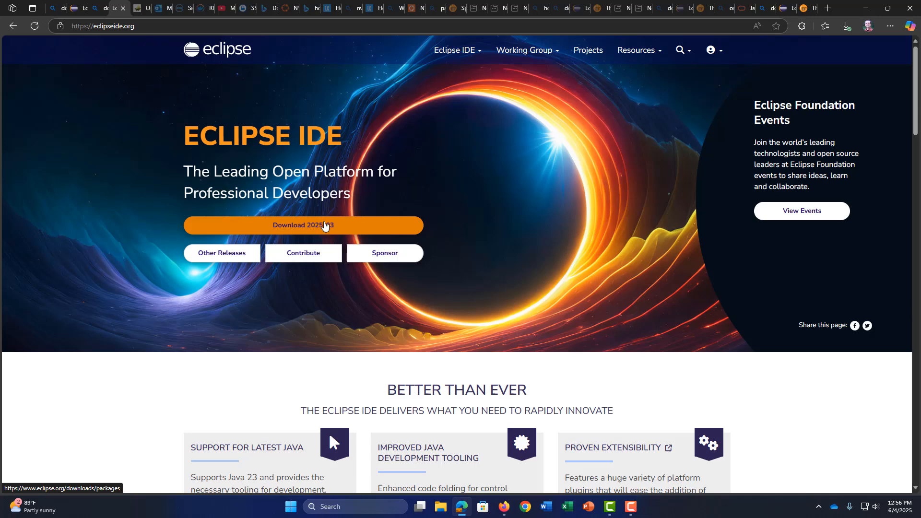
pyautogui.click(317, 227)
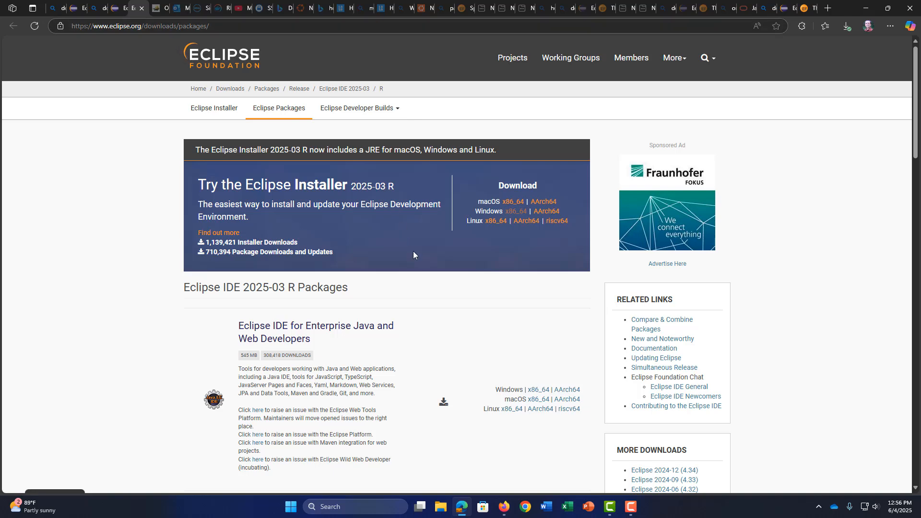
# Step: Find Eclipse IDE for Java Developers among the packages and download its Windows x86_64 zip, eclipse-java-2025-03-R-win32-x86_64.zip
pyautogui.scroll(-7, 413, 252)
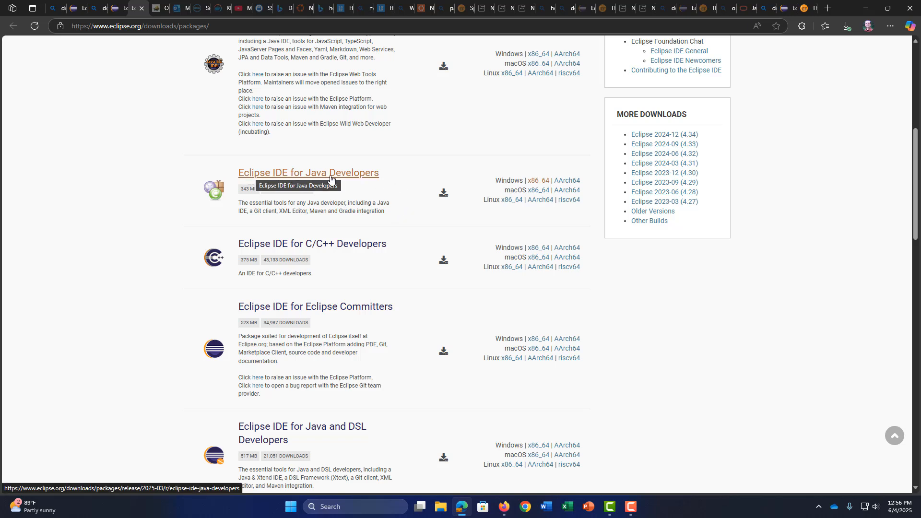
pyautogui.click(379, 180)
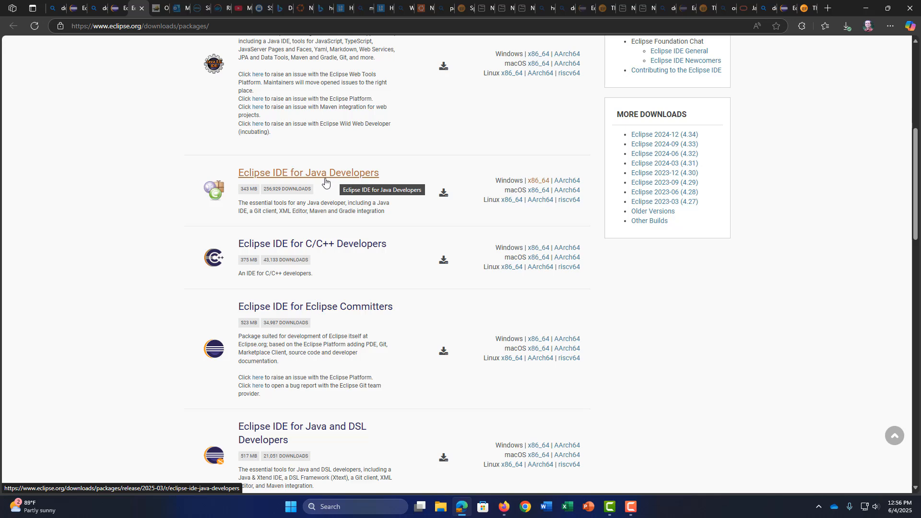
pyautogui.scroll(3, 355, 221)
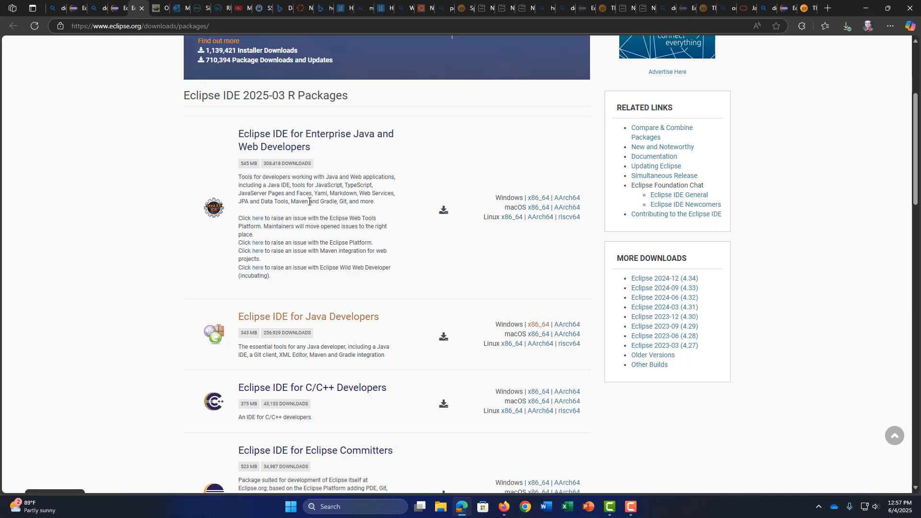
pyautogui.scroll(-4, 328, 259)
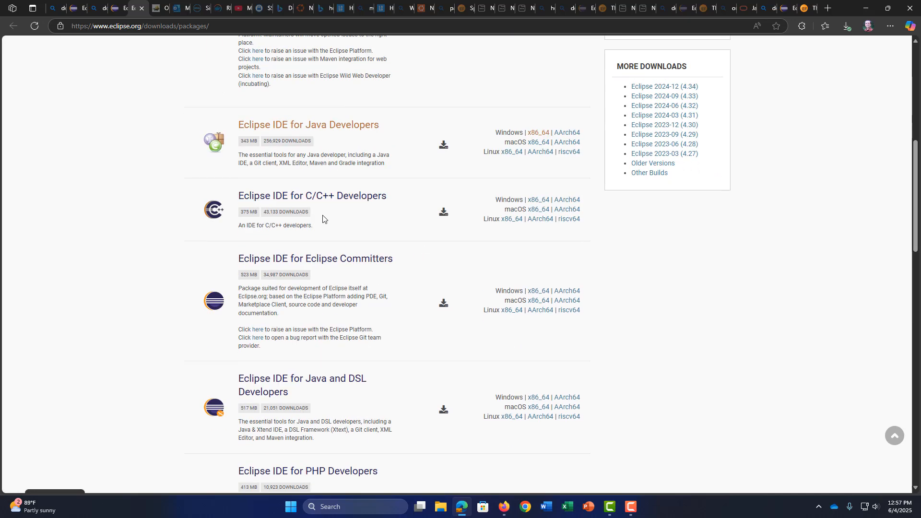
pyautogui.scroll(3, 453, 294)
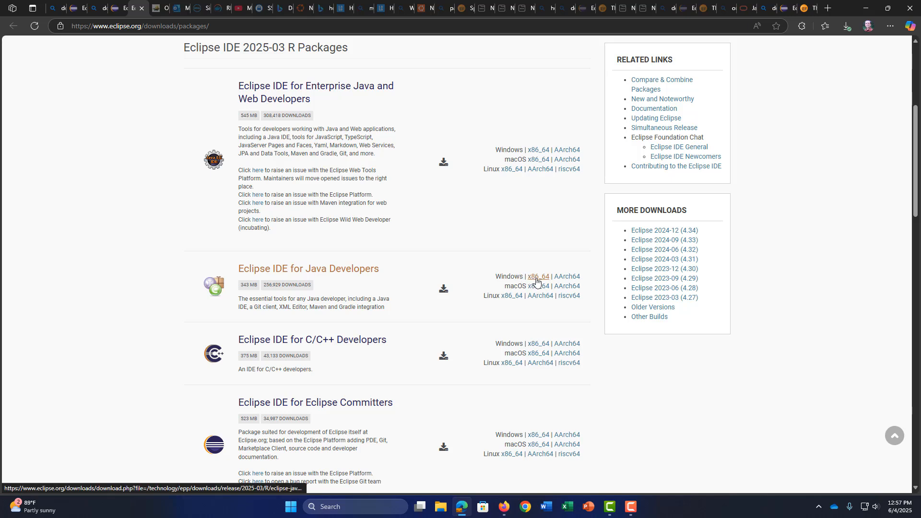
pyautogui.click(537, 280)
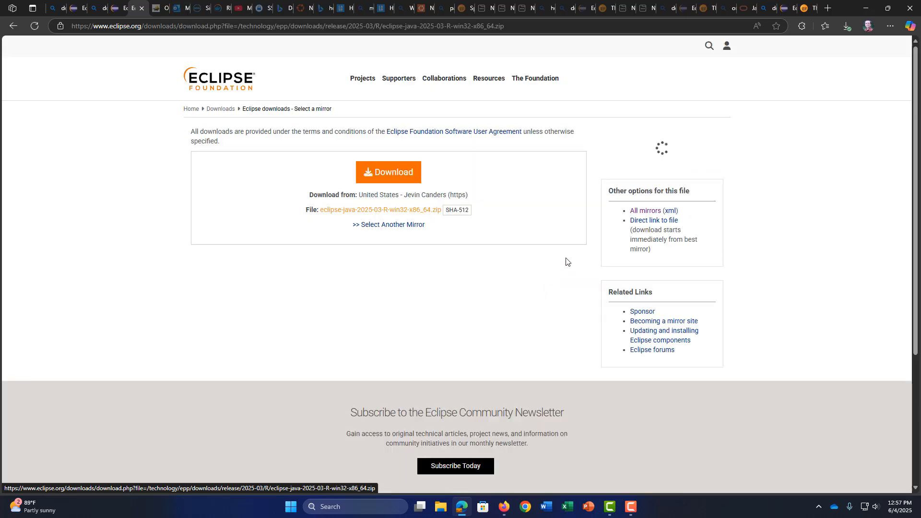
pyautogui.click(349, 211)
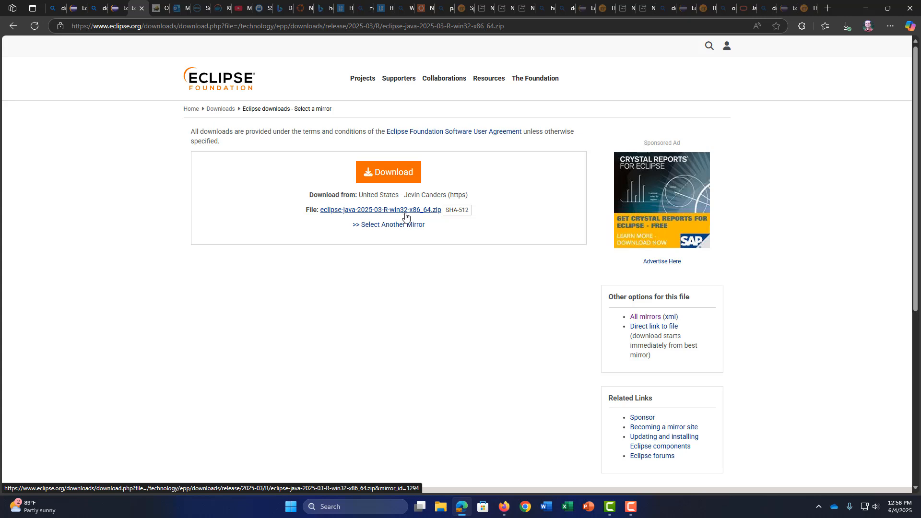
pyautogui.click(403, 212)
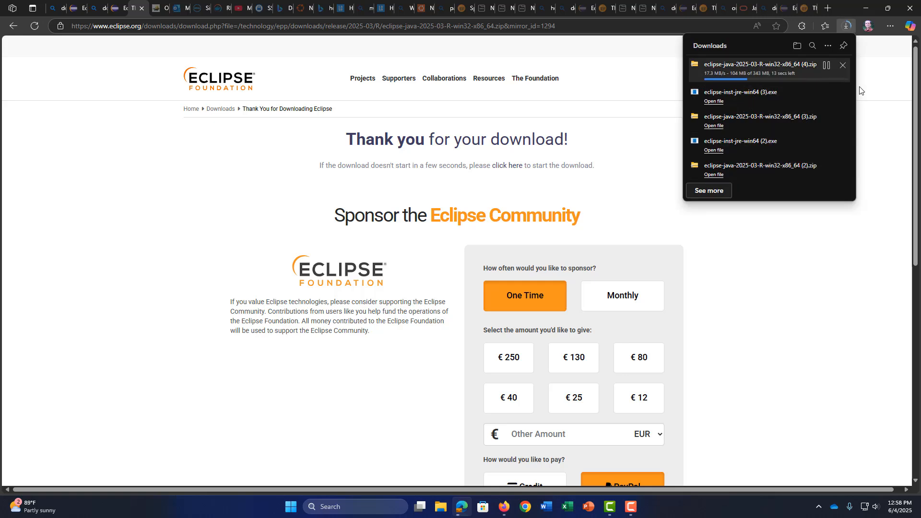
# Step: Switch to File Explorer, go to the Downloads folder and open the eclipse-java-2025-03-R-win32-x86_64 zip archive
pyautogui.click(441, 508)
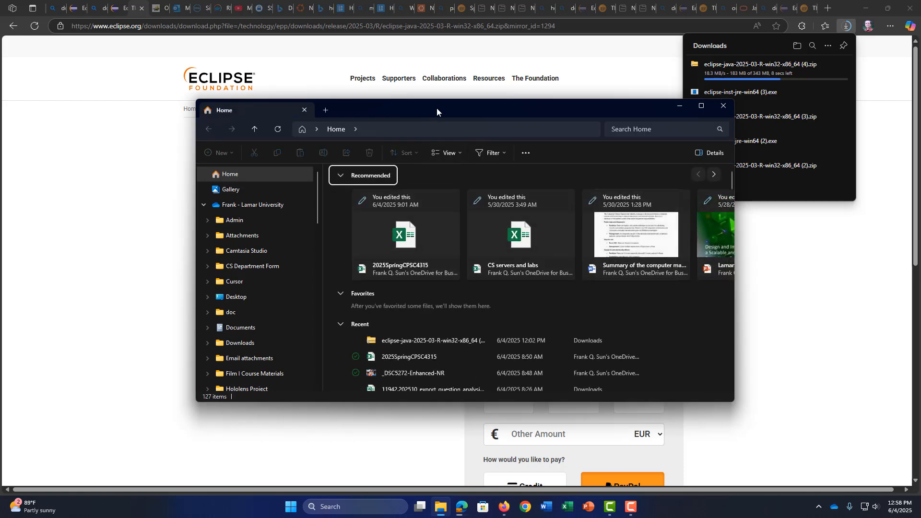
pyautogui.moveTo(436, 108); pyautogui.dragTo(397, 64)
pyautogui.moveTo(277, 150); pyautogui.dragTo(269, 317)
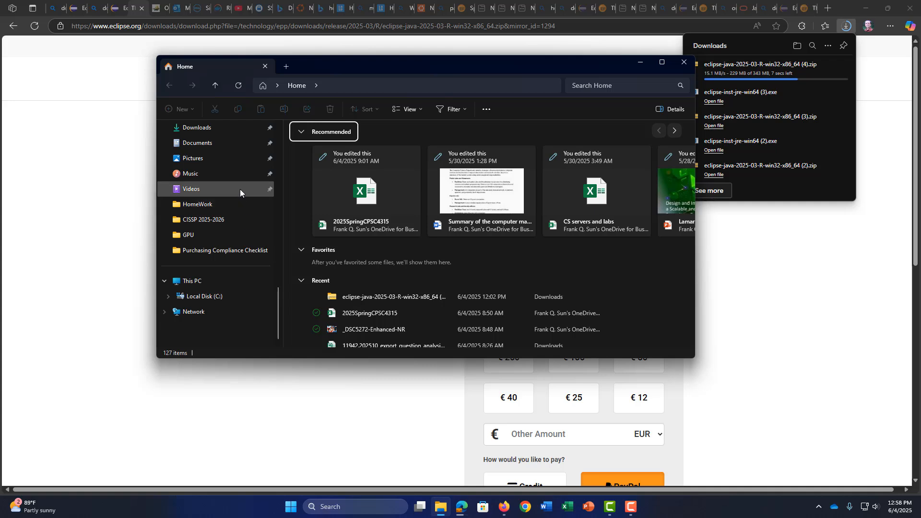
pyautogui.click(239, 129)
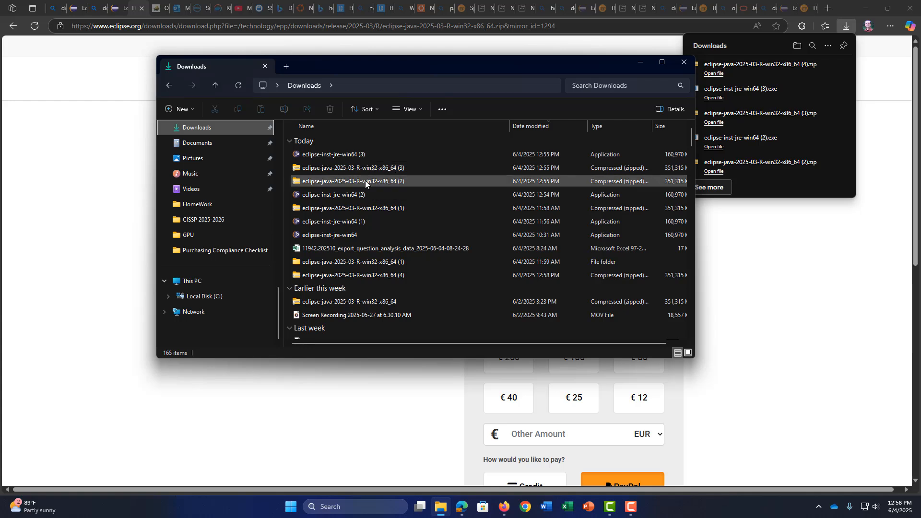
pyautogui.doubleClick(356, 301)
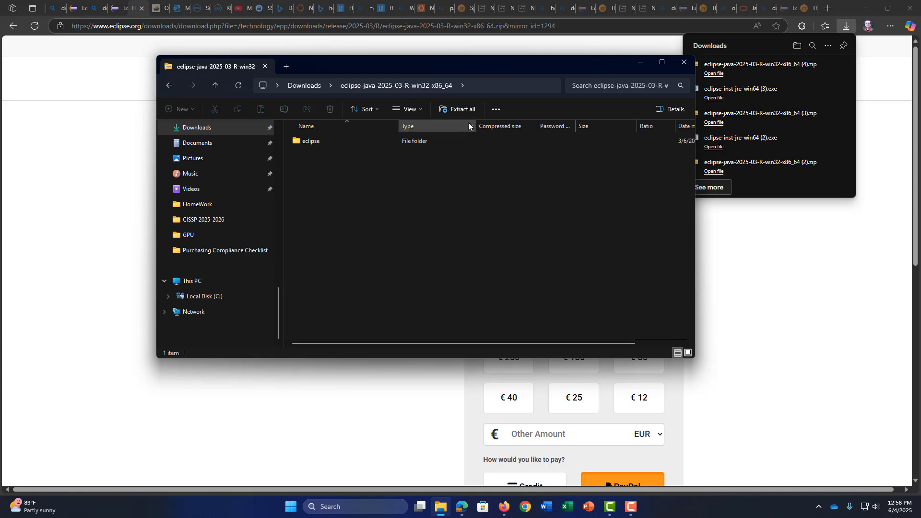
# Step: Extract the whole zip archive to the proposed eclipse-java-2025-03-R-win32-x86_64 folder in Downloads
pyautogui.click(463, 109)
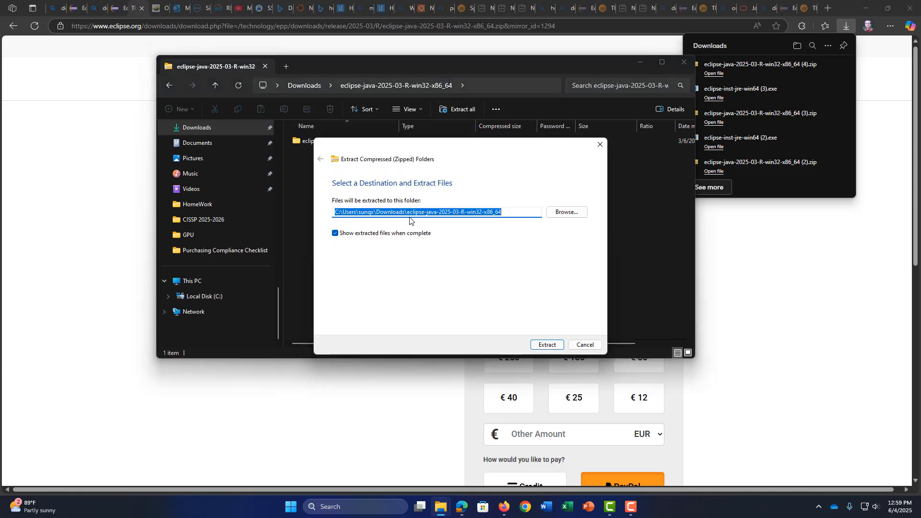
pyautogui.click(554, 346)
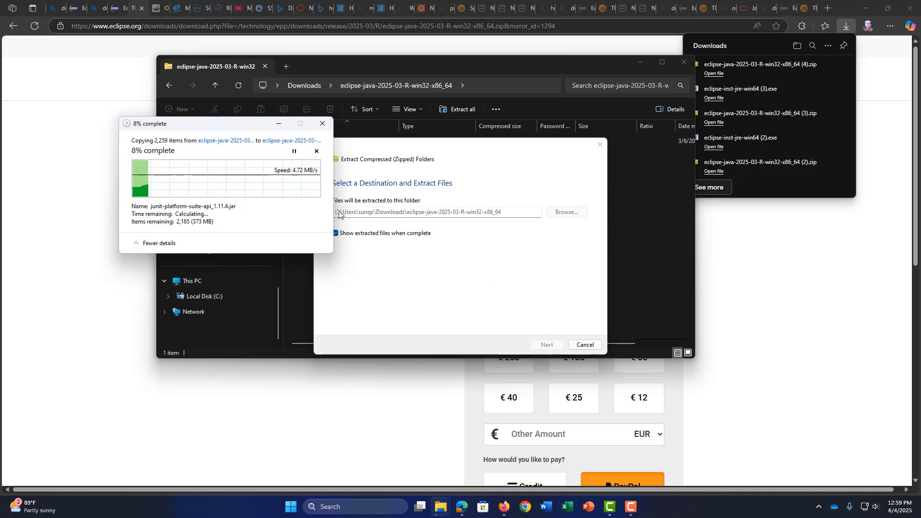
# Step: Return to the Downloads folder, find the extracted eclipse-java-2025-03-R-win32-x86_64 folder and open its eclipse subfolder
pyautogui.moveTo(434, 506)
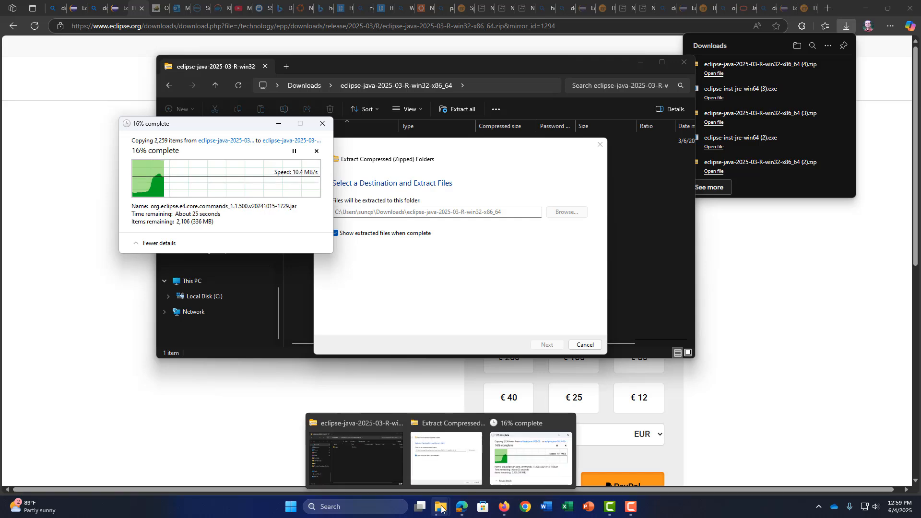
pyautogui.click(268, 349)
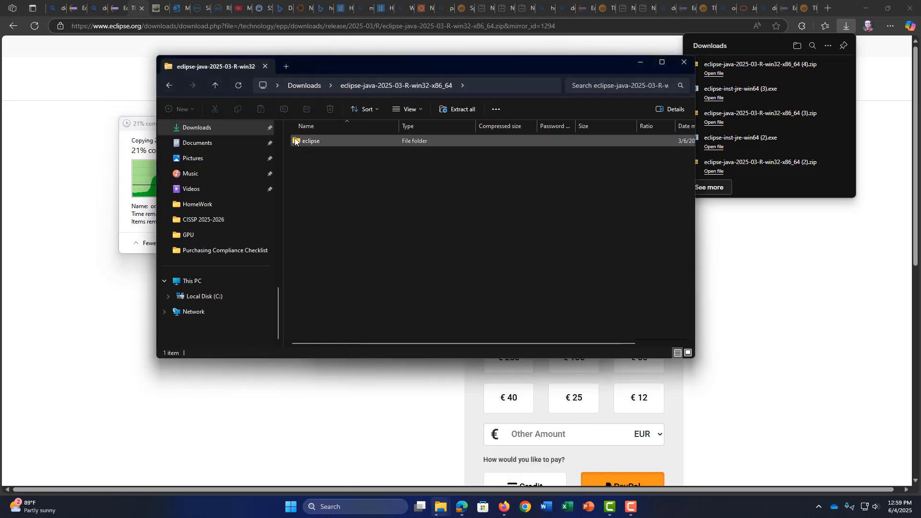
pyautogui.click(215, 85)
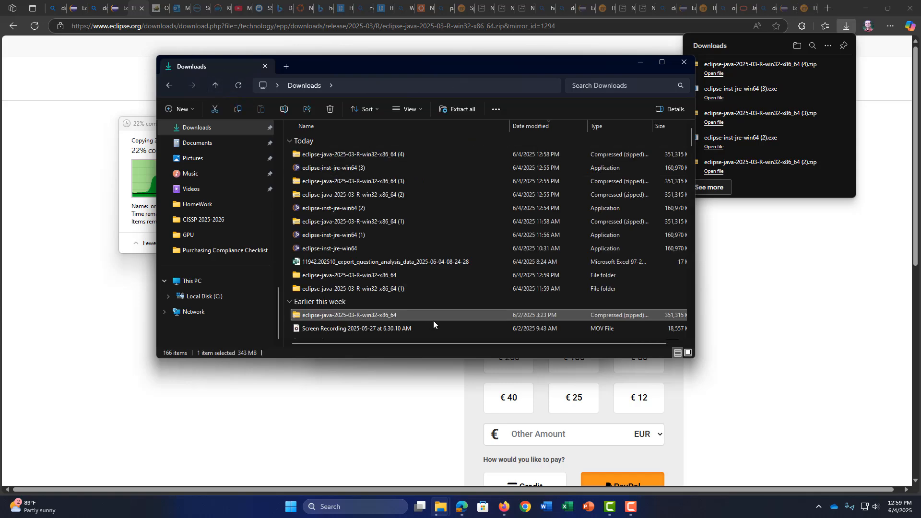
pyautogui.scroll(-3, 445, 291)
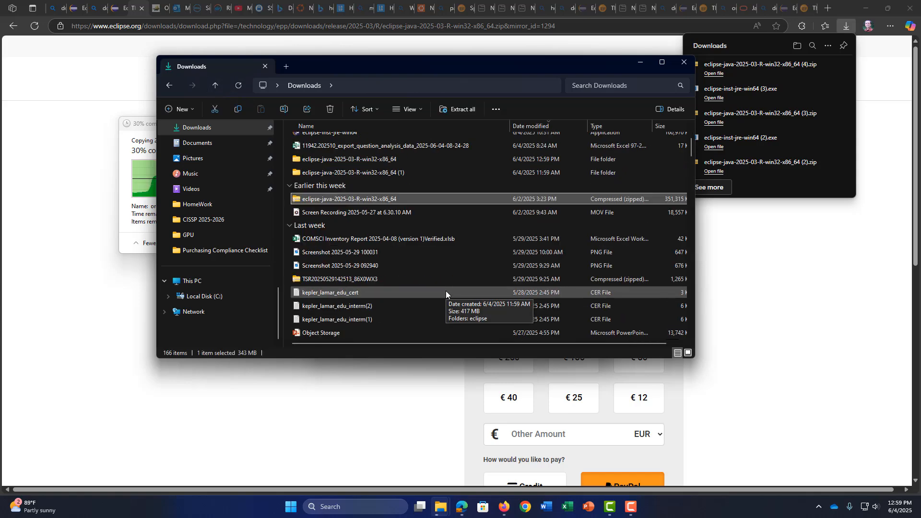
pyautogui.scroll(-5, 445, 291)
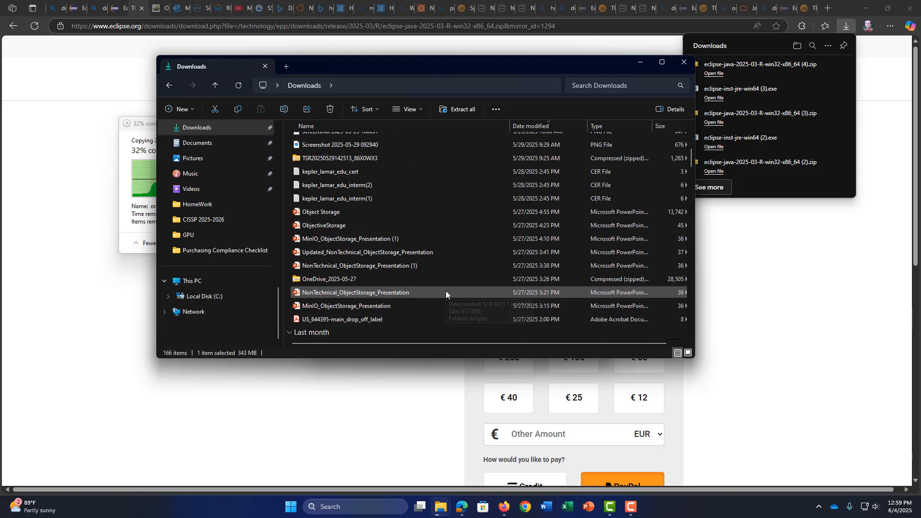
pyautogui.scroll(7, 332, 249)
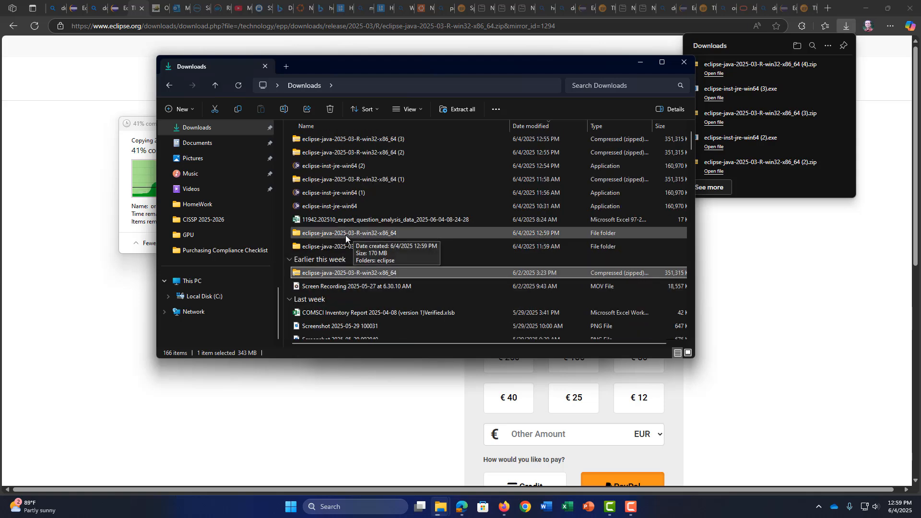
pyautogui.moveTo(344, 64); pyautogui.dragTo(321, 242)
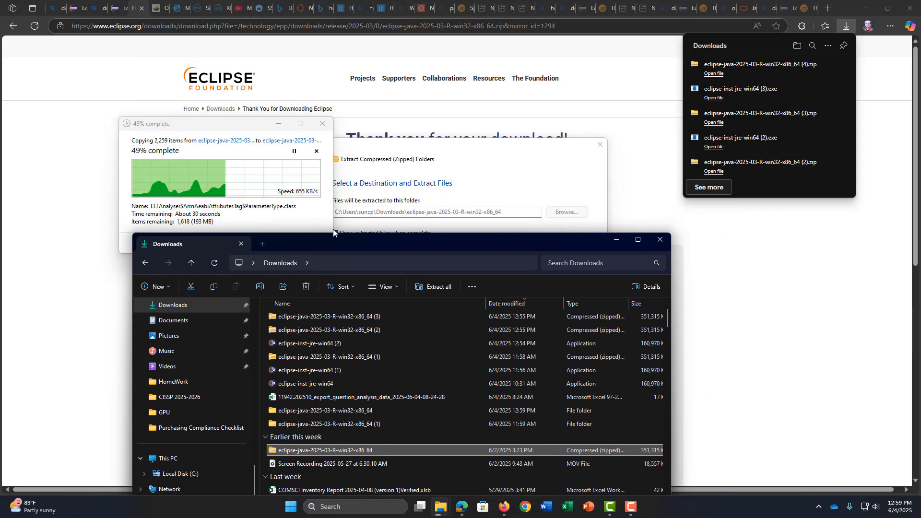
pyautogui.moveTo(231, 118); pyautogui.dragTo(145, 46)
pyautogui.moveTo(364, 244); pyautogui.dragTo(411, 96)
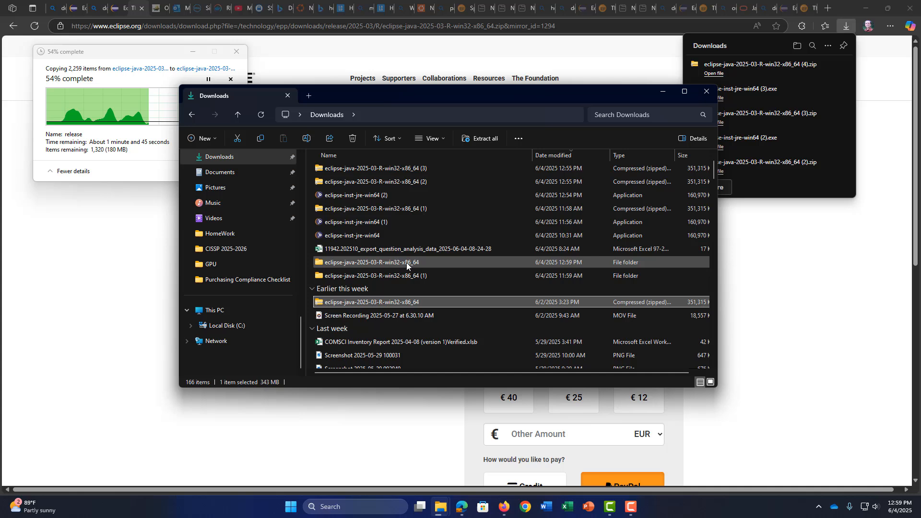
pyautogui.doubleClick(379, 264)
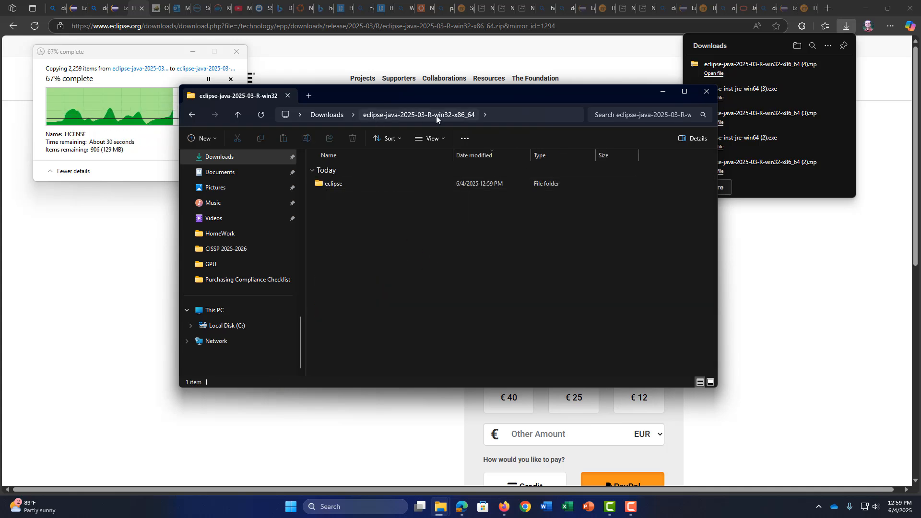
pyautogui.click(338, 183)
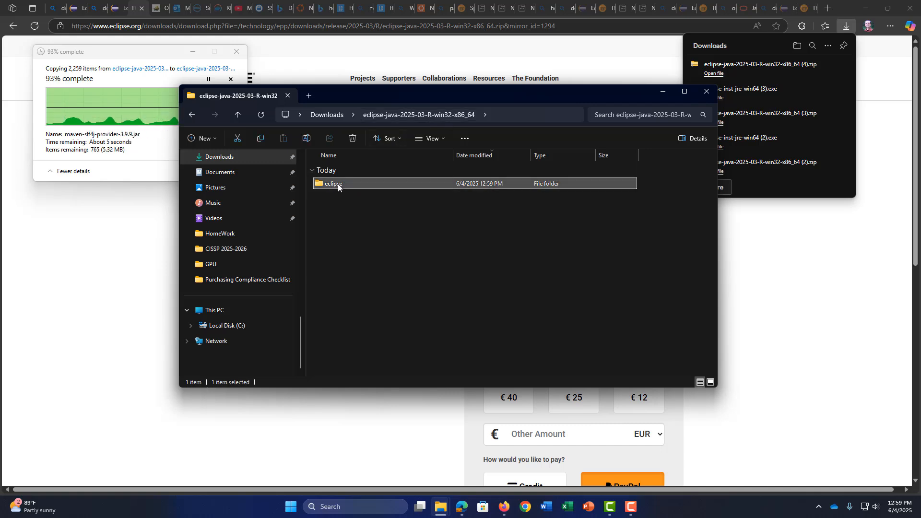
pyautogui.doubleClick(338, 183)
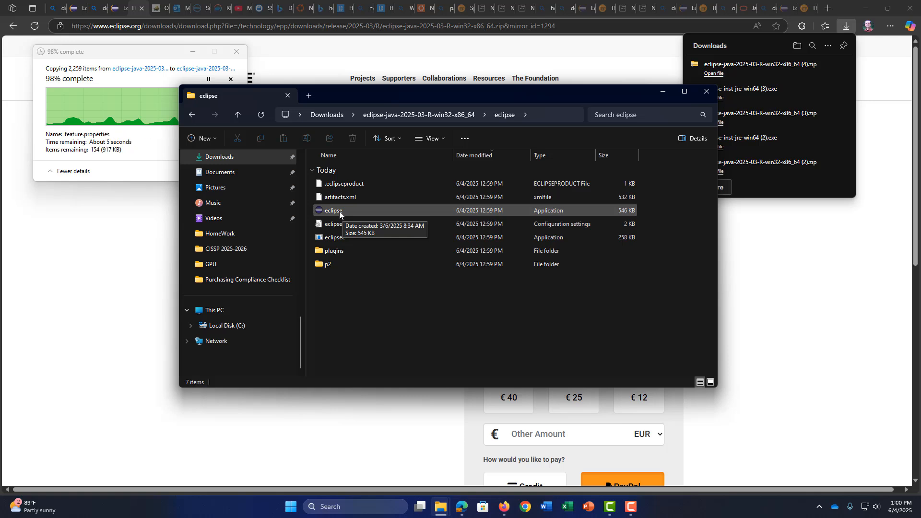
# Step: In the new window of extracted files, open the eclipse folder, pin the eclipse application to Start and check the Start menu
pyautogui.rightClick(340, 215)
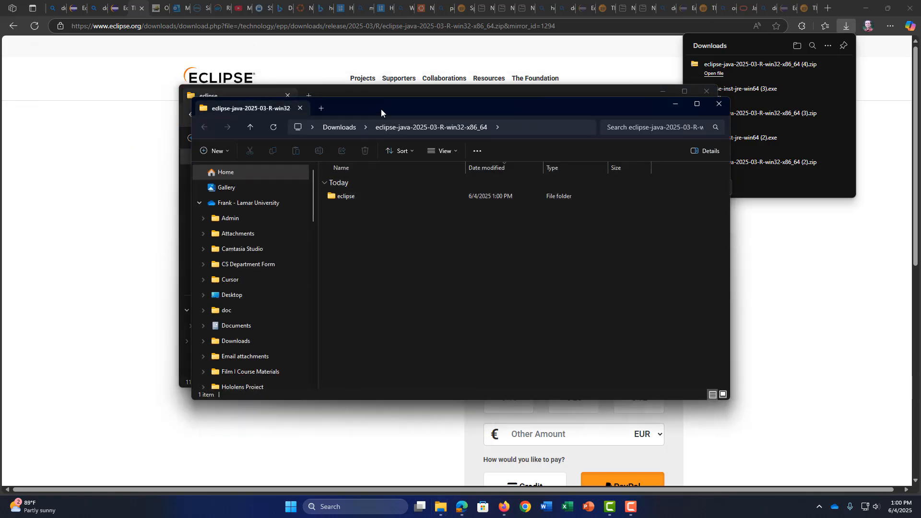
pyautogui.moveTo(380, 108); pyautogui.dragTo(344, 87)
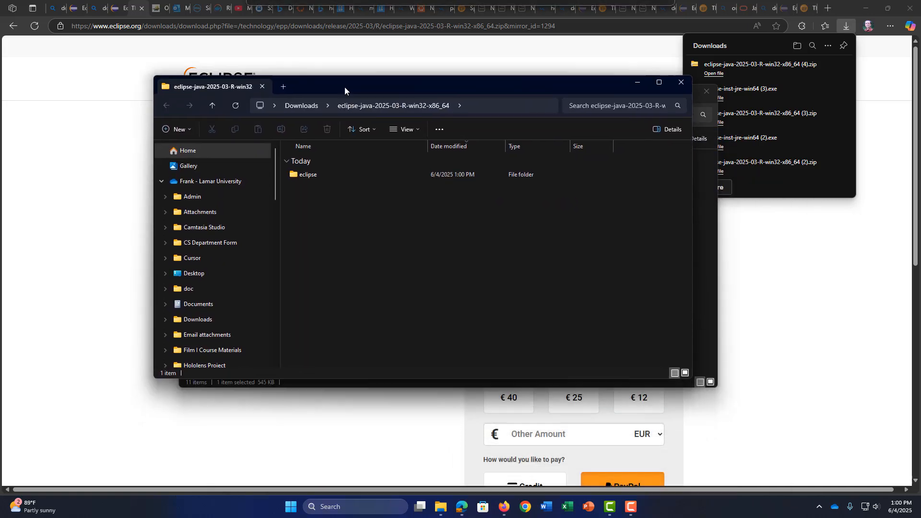
pyautogui.doubleClick(314, 176)
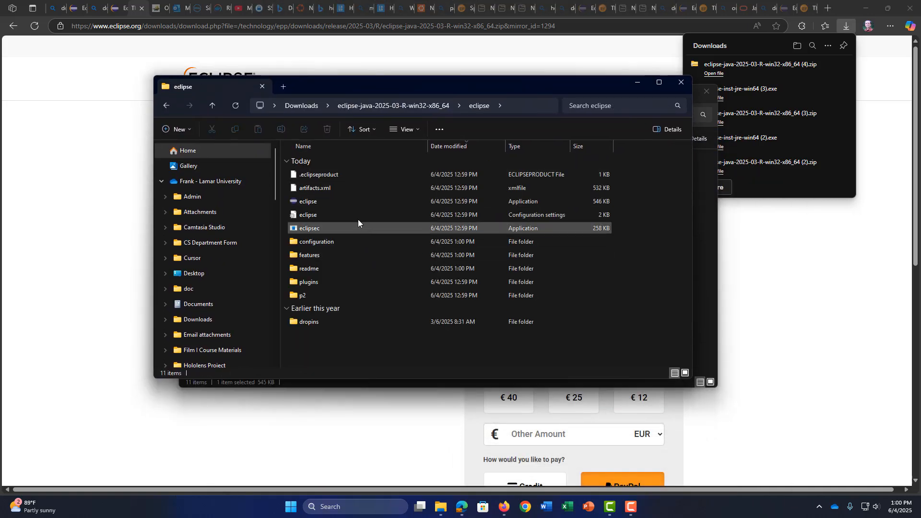
pyautogui.rightClick(318, 202)
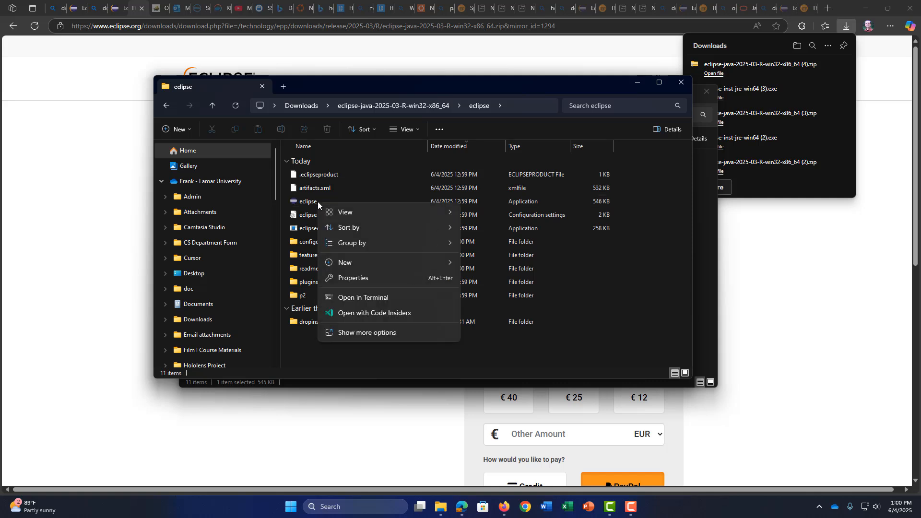
pyautogui.click(314, 200)
pyautogui.rightClick(315, 199)
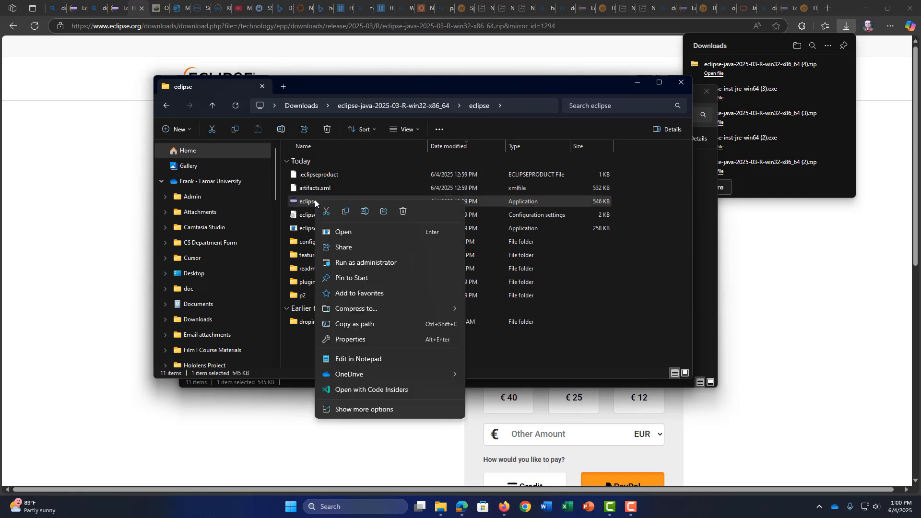
pyautogui.click(364, 278)
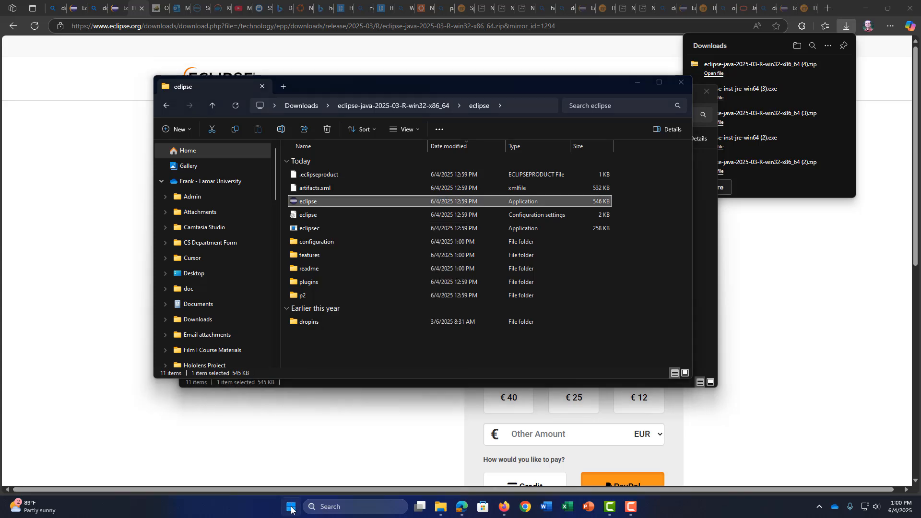
pyautogui.press('super')
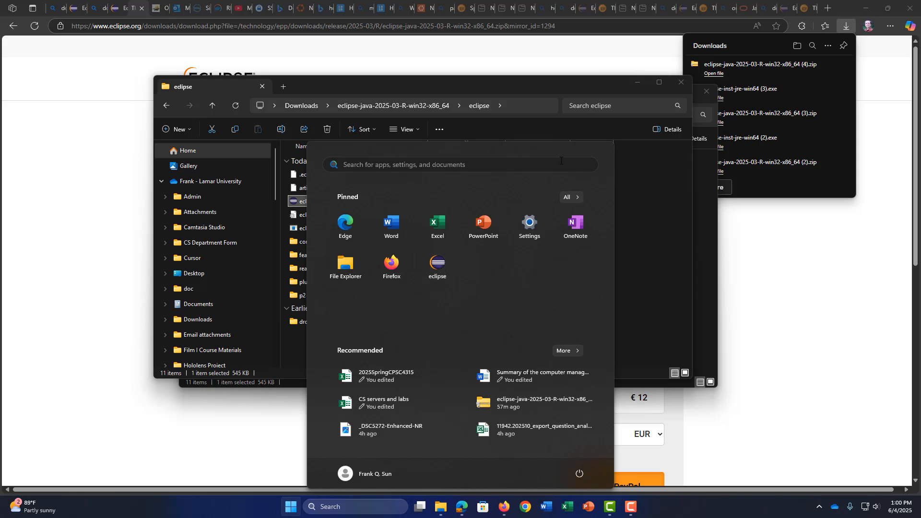
pyautogui.click(647, 209)
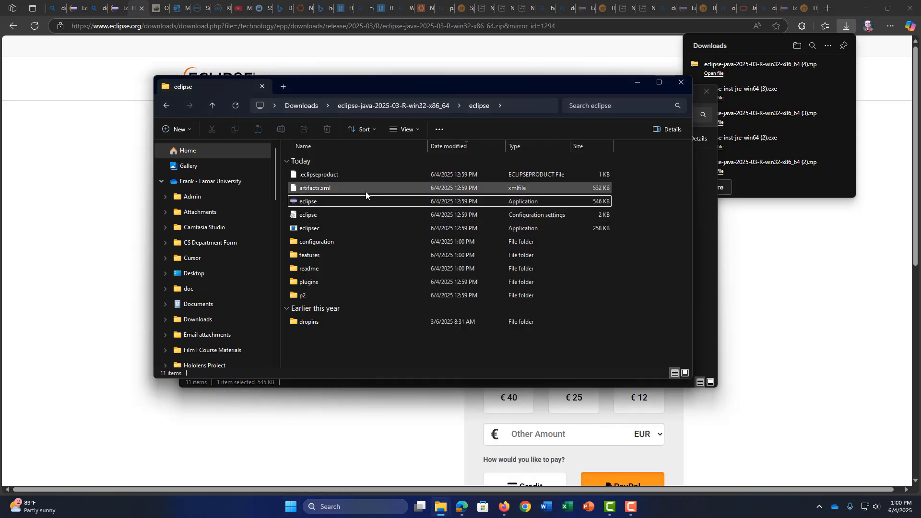
# Step: Launch the eclipse application with the default eclipse-workspace directory and exclude Eclipse IDE from Microsoft Defender scanning
pyautogui.doubleClick(316, 202)
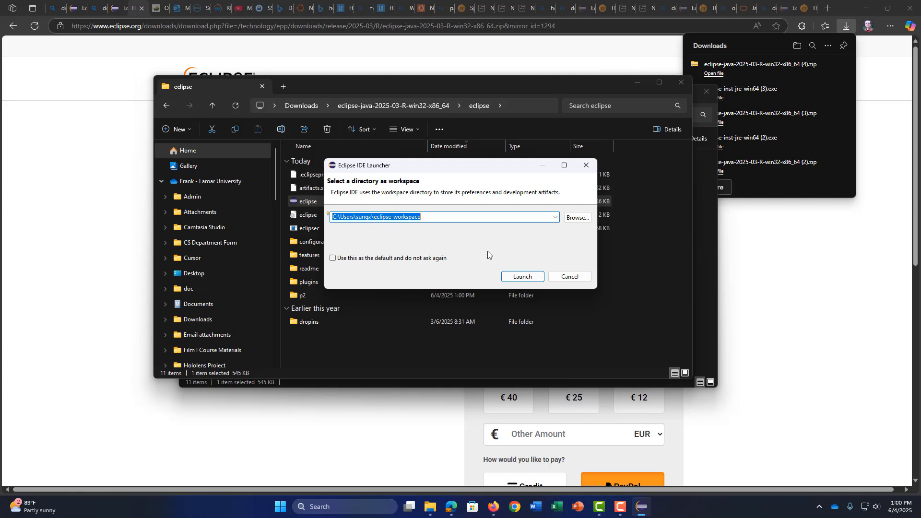
pyautogui.click(531, 277)
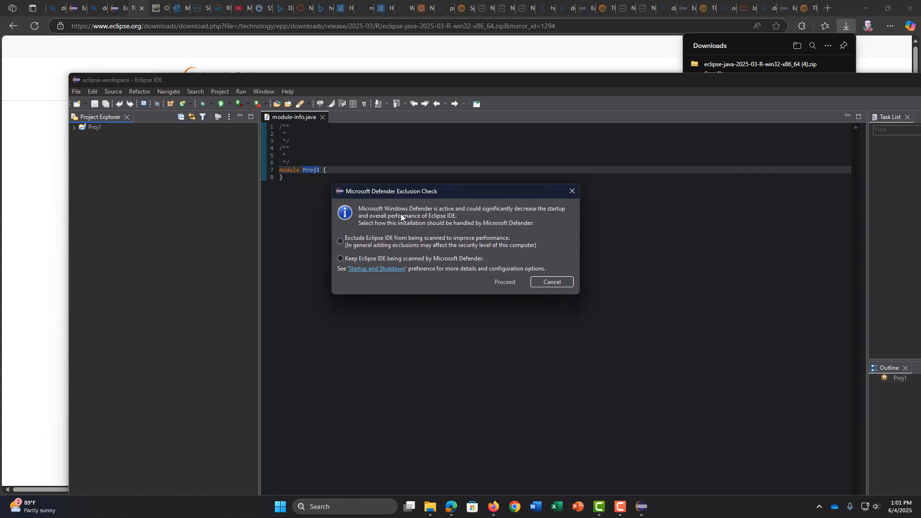
pyautogui.click(341, 240)
pyautogui.click(505, 281)
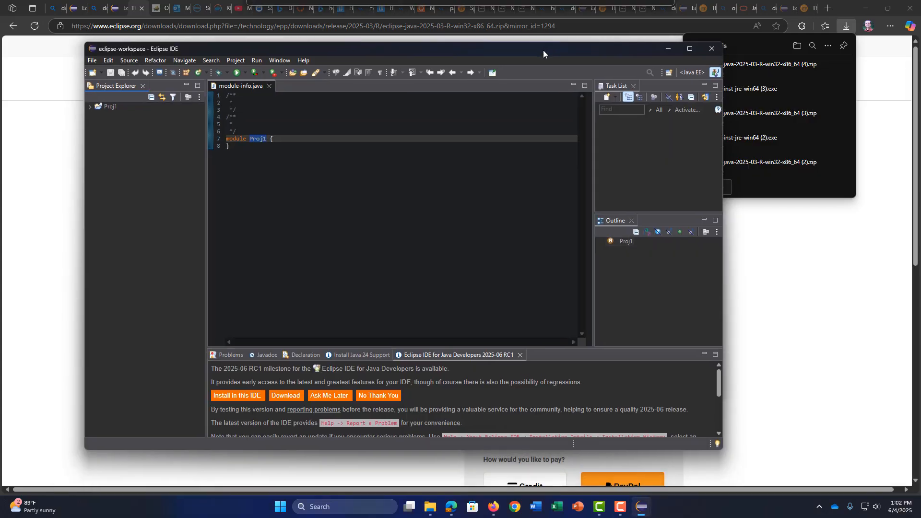
pyautogui.moveTo(542, 50); pyautogui.dragTo(524, 47)
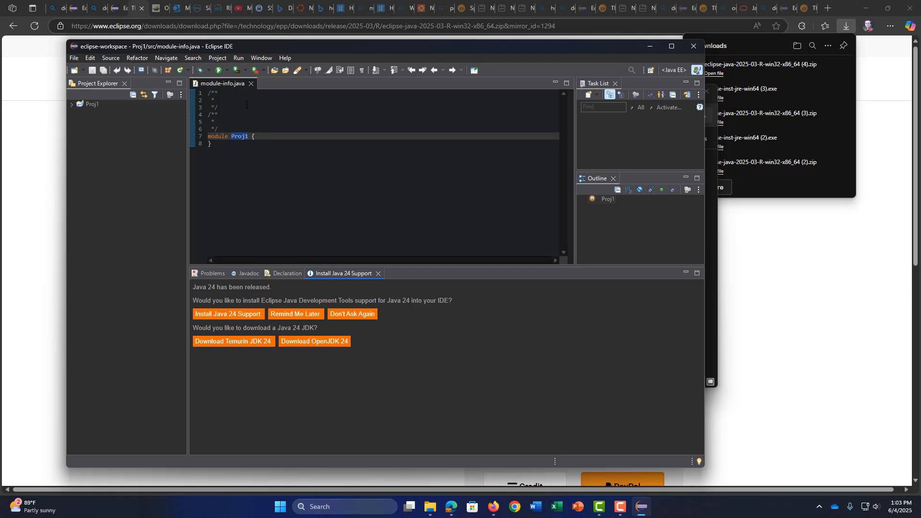
# Step: Open the Installed JREs page of the Java preferences and widen the dialog to read the JRE's location
pyautogui.click(262, 58)
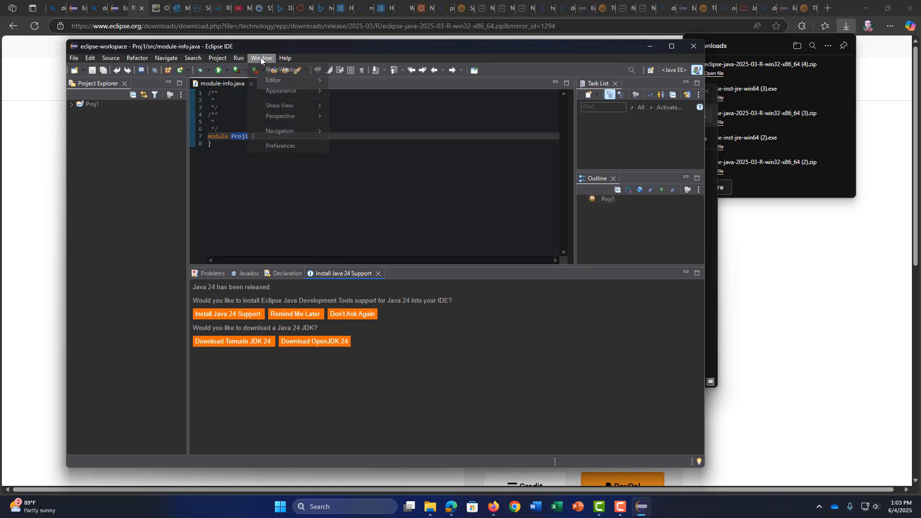
pyautogui.click(285, 147)
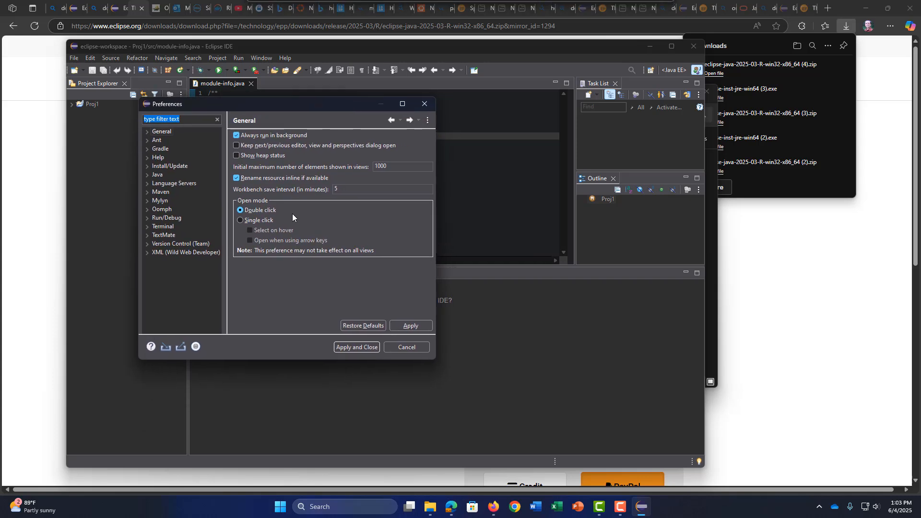
pyautogui.click(147, 175)
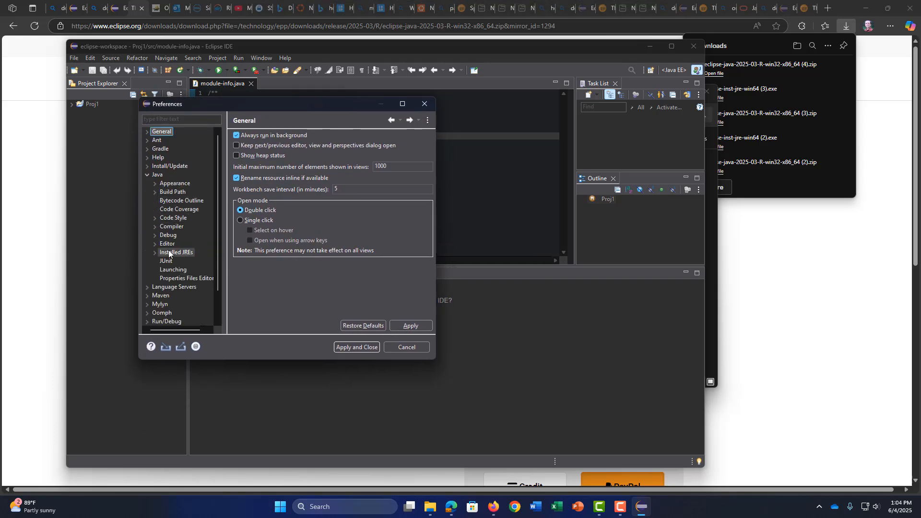
pyautogui.click(201, 255)
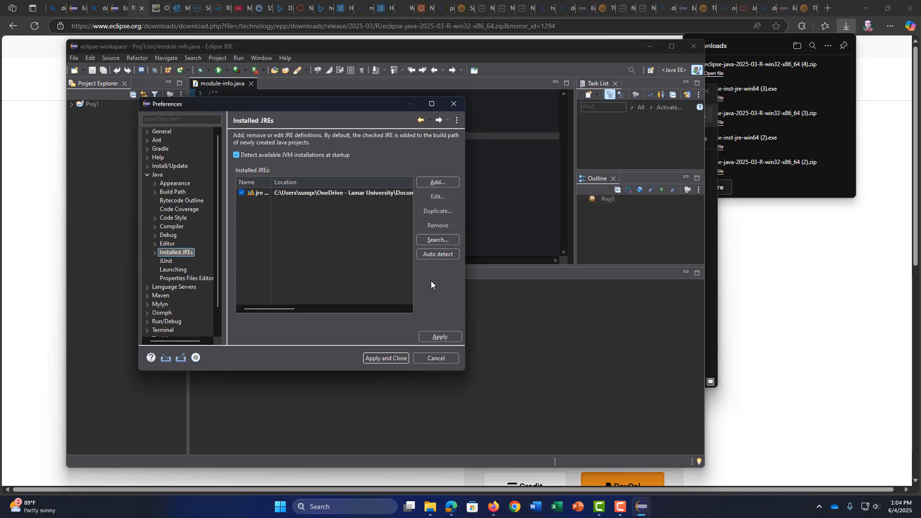
pyautogui.moveTo(466, 265); pyautogui.dragTo(618, 265)
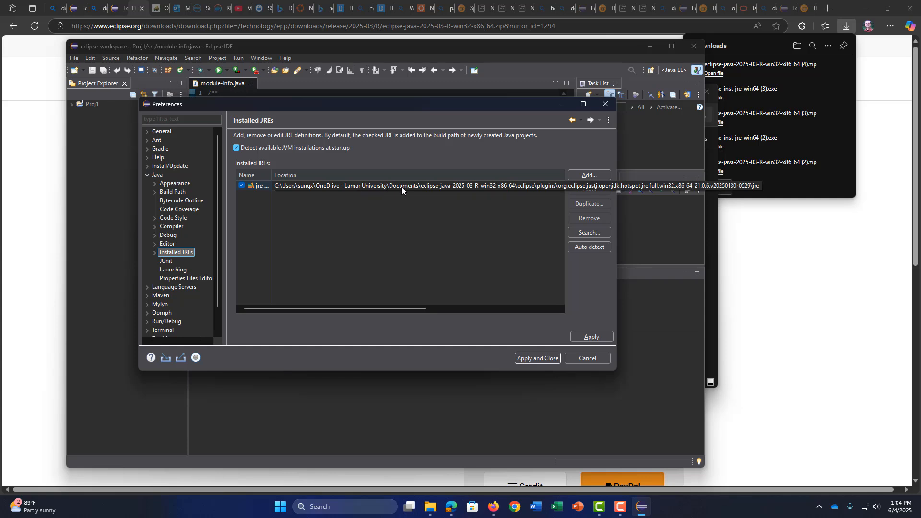
# Step: Switch to File Explorer, go to the Documents folder and open its eclipse-java-2025-03-R-win32-x86_64 folder
pyautogui.click(429, 506)
pyautogui.click(470, 422)
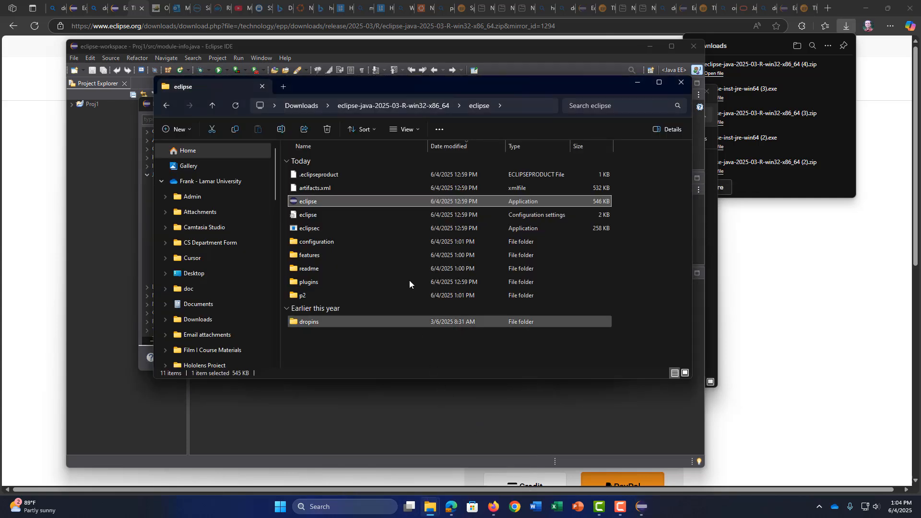
pyautogui.click(212, 104)
pyautogui.click(317, 106)
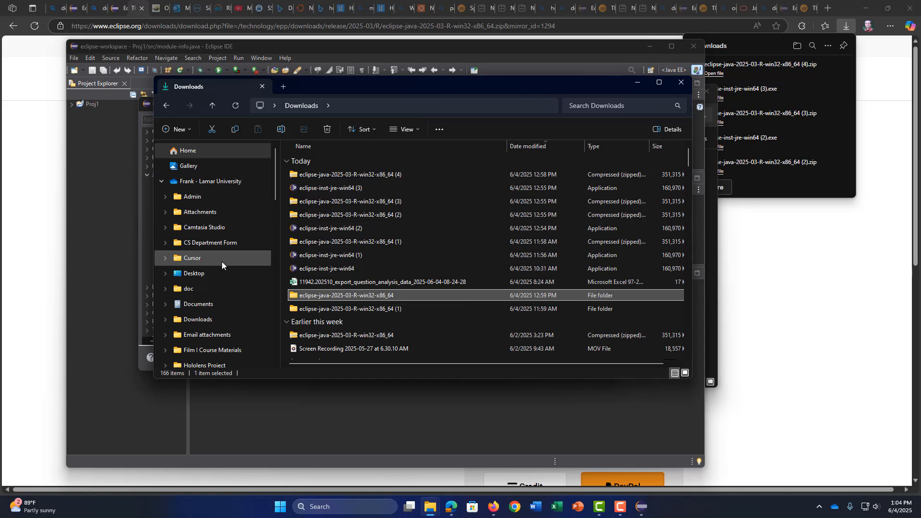
pyautogui.moveTo(271, 191); pyautogui.dragTo(270, 327)
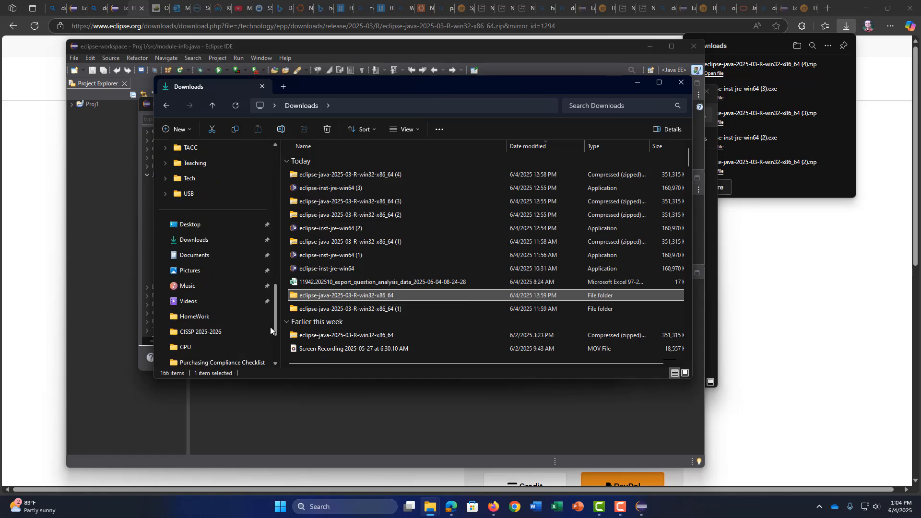
pyautogui.click(220, 225)
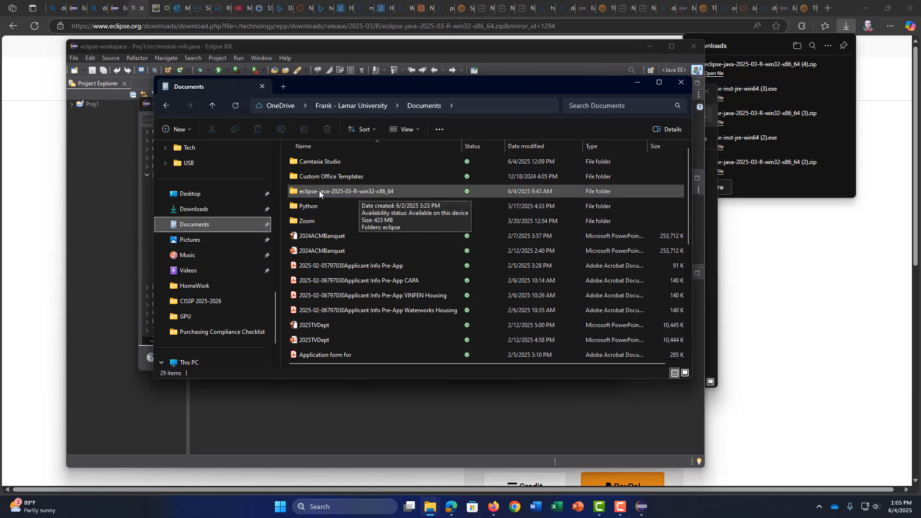
pyautogui.doubleClick(346, 190)
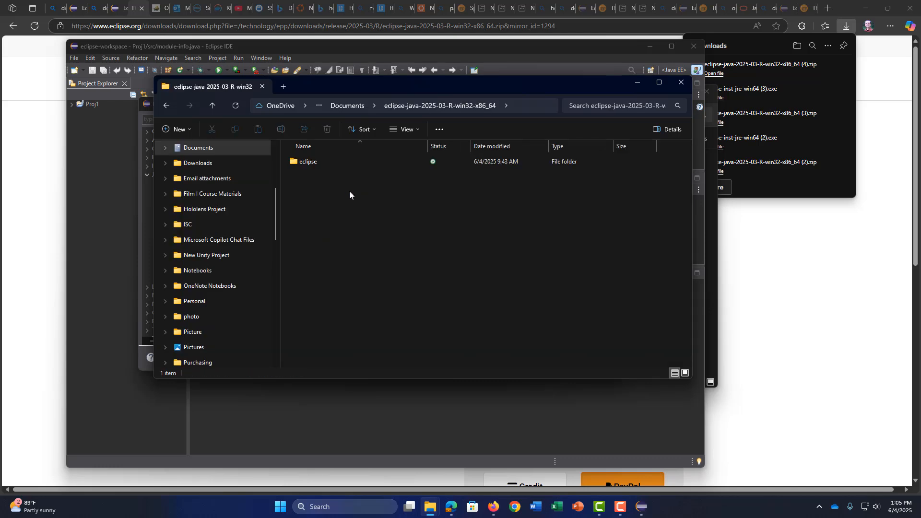
# Step: Open the eclipse folder, then return to Eclipse's Installed JREs page and bring more of the JRE's location path into view
pyautogui.doubleClick(312, 163)
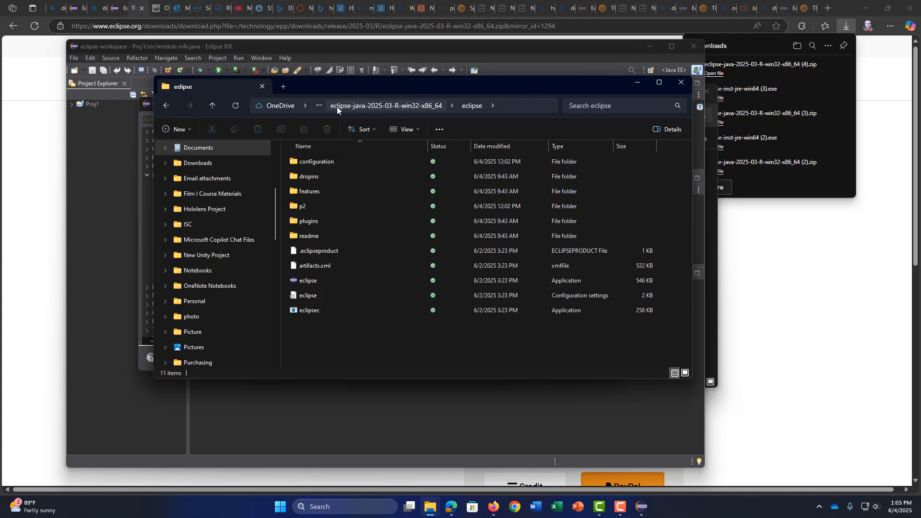
pyautogui.click(652, 46)
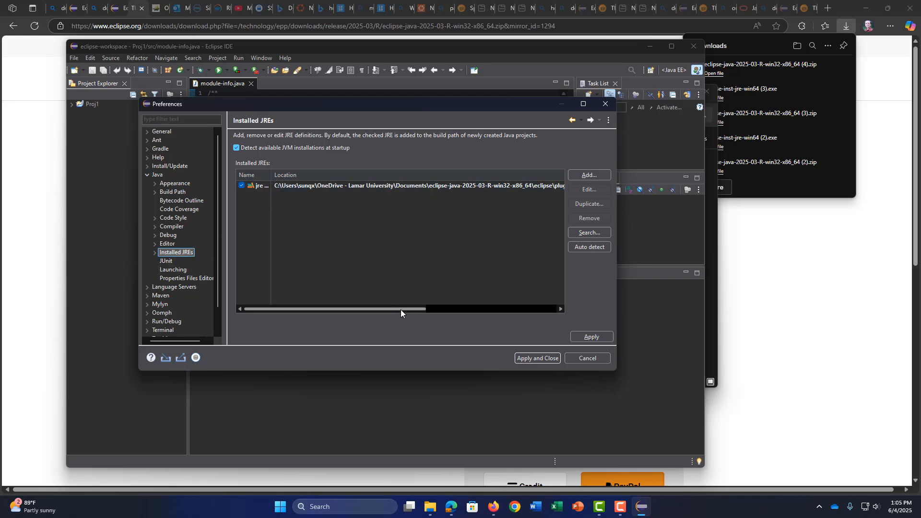
pyautogui.moveTo(401, 310); pyautogui.dragTo(427, 309)
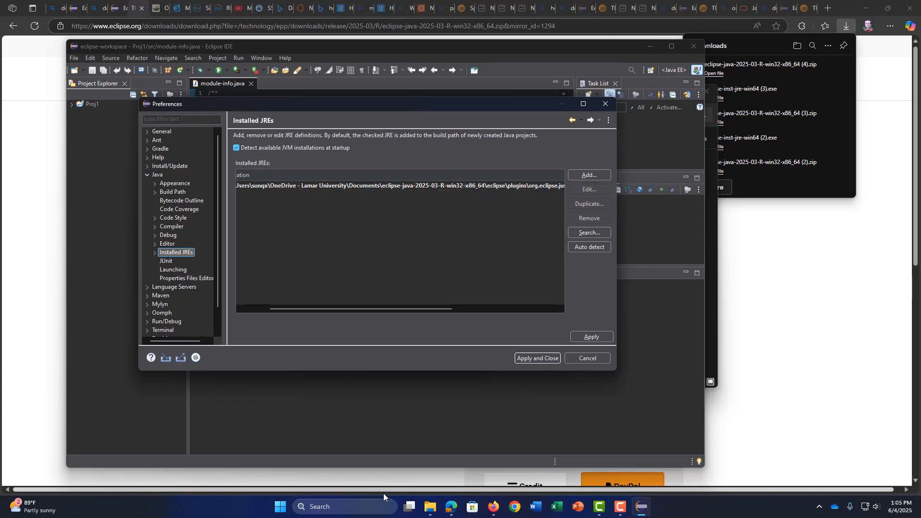
# Step: Switch to File Explorer and open the plugins folder inside the extracted eclipse folder in Documents
pyautogui.click(429, 506)
pyautogui.click(488, 419)
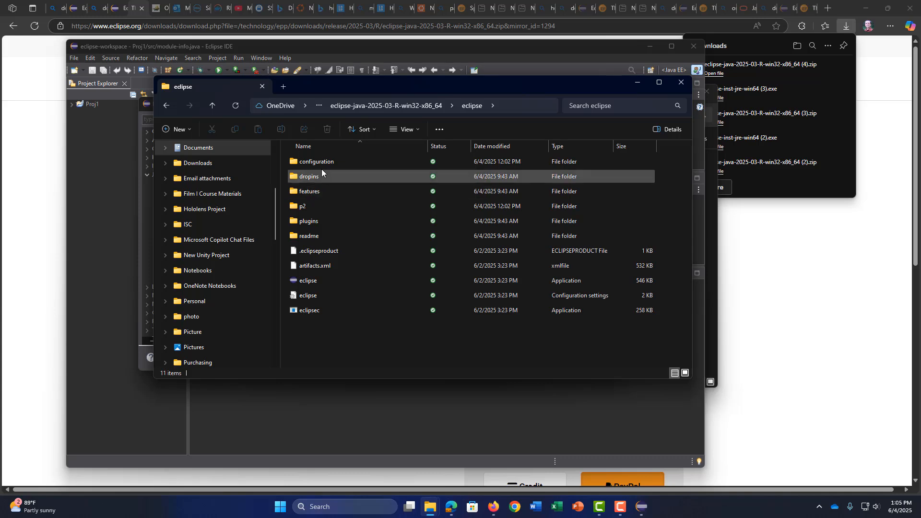
pyautogui.click(382, 106)
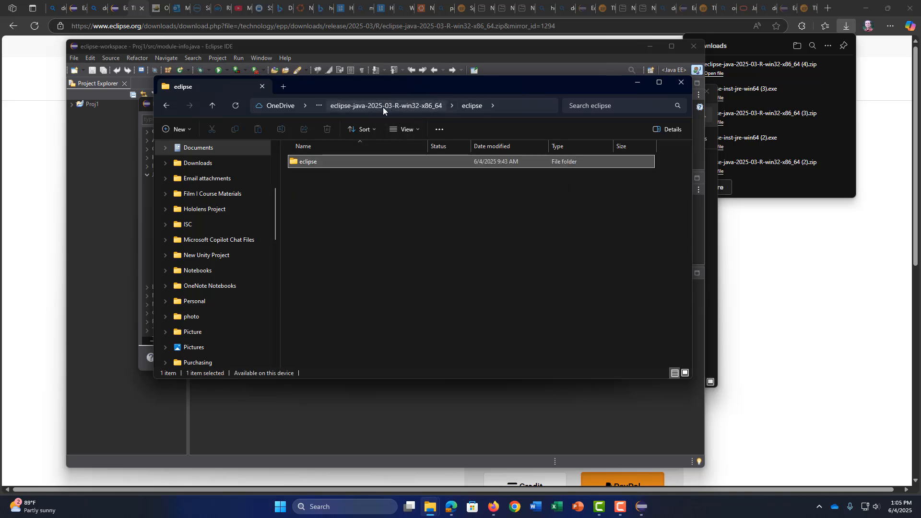
pyautogui.click(217, 146)
pyautogui.doubleClick(308, 193)
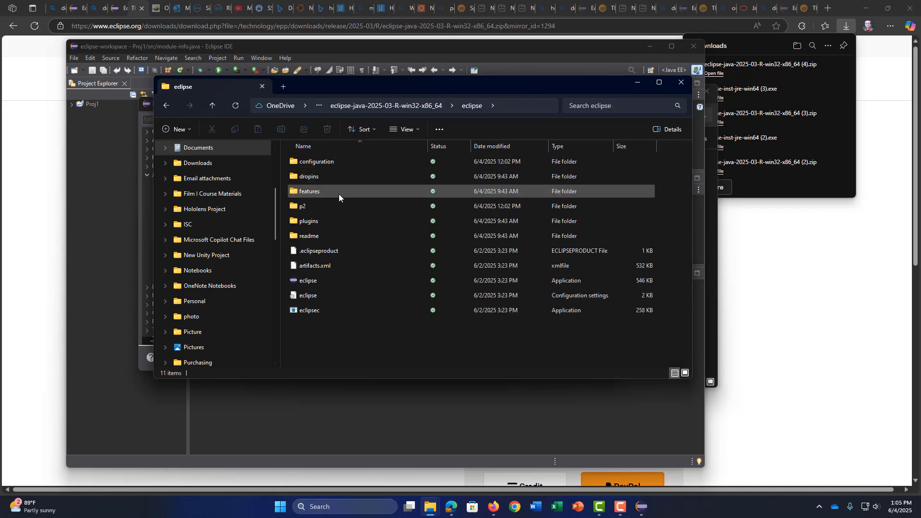
pyautogui.doubleClick(321, 219)
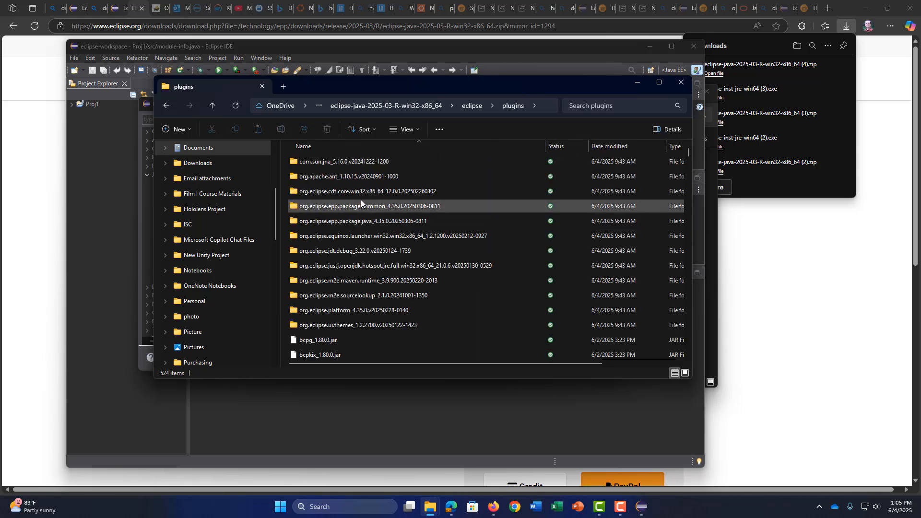
pyautogui.moveTo(339, 253)
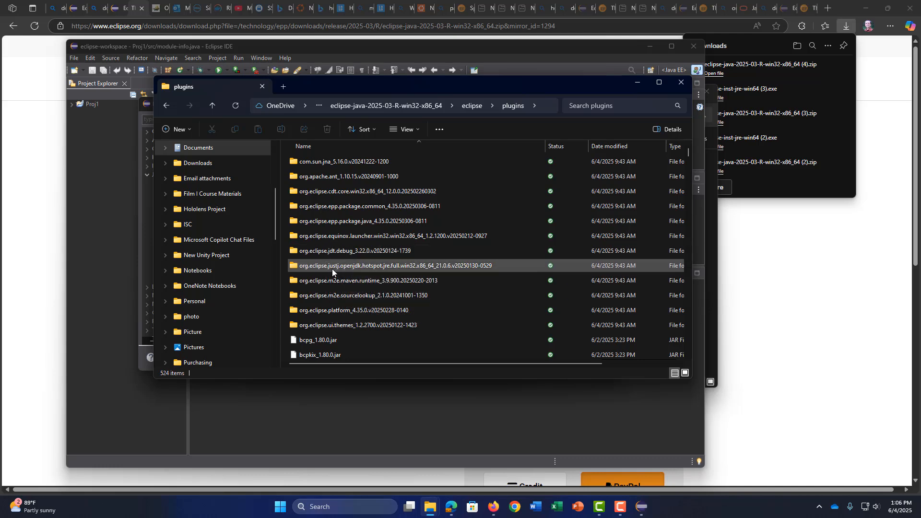
pyautogui.moveTo(337, 270)
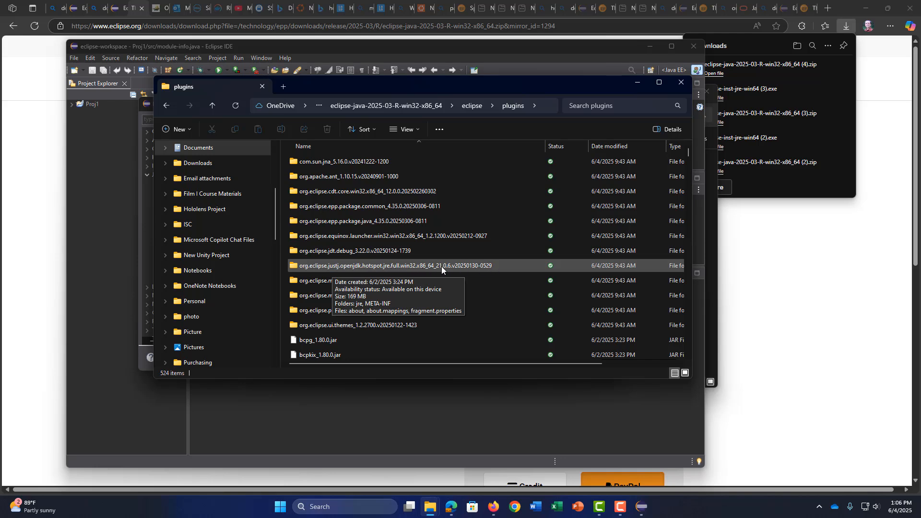
pyautogui.doubleClick(341, 266)
pyautogui.doubleClick(312, 161)
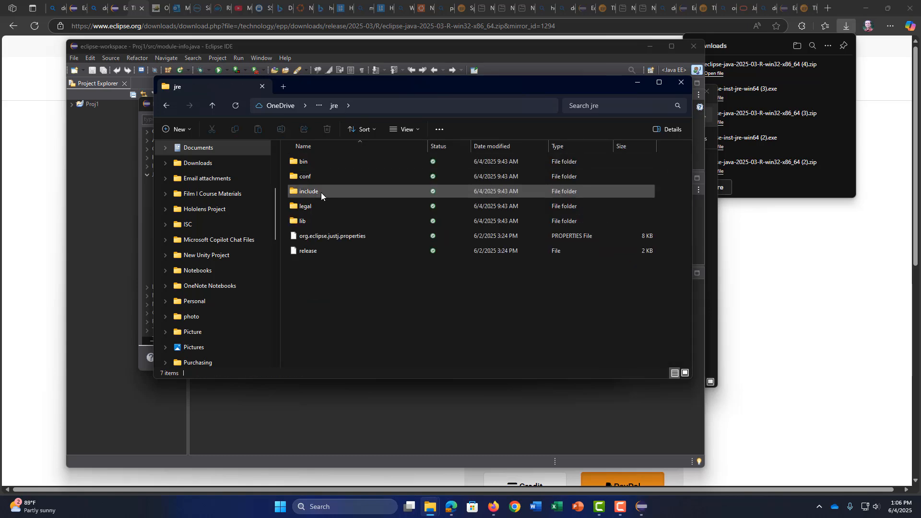
pyautogui.click(312, 221)
pyautogui.doubleClick(312, 221)
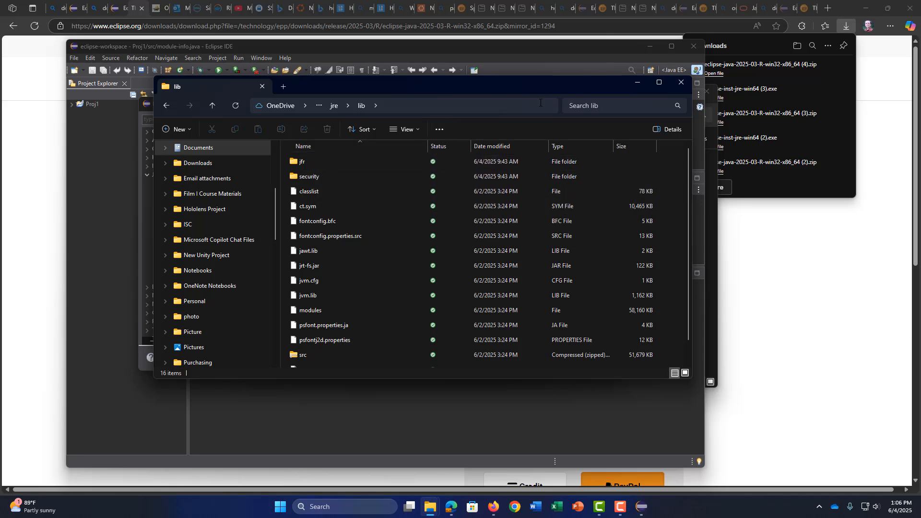
# Step: Back in Eclipse, open the installed JRE's definition to examine its home and system libraries, and cancel out of the preferences
pyautogui.click(355, 401)
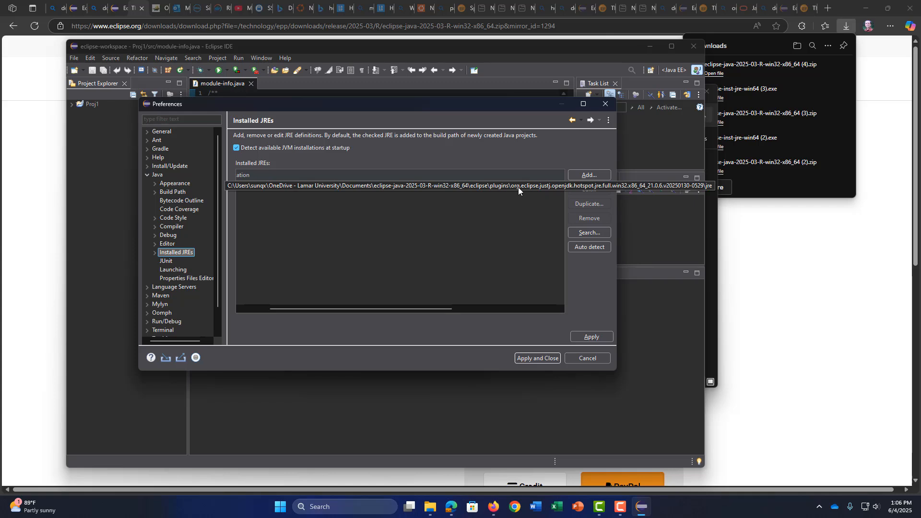
pyautogui.click(562, 186)
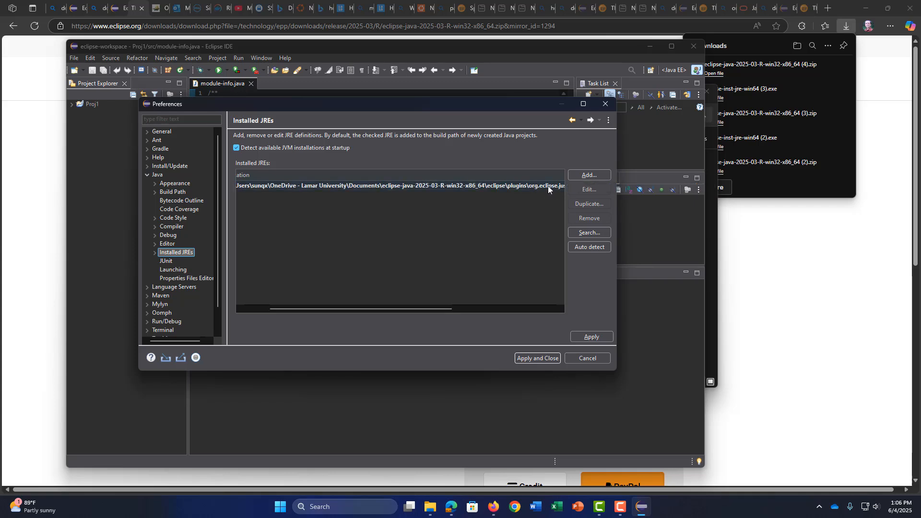
pyautogui.click(582, 191)
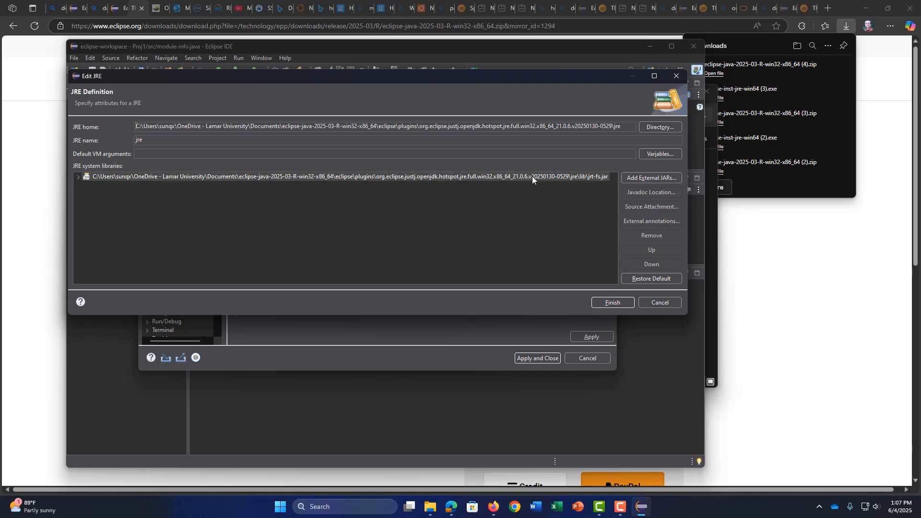
pyautogui.click(668, 302)
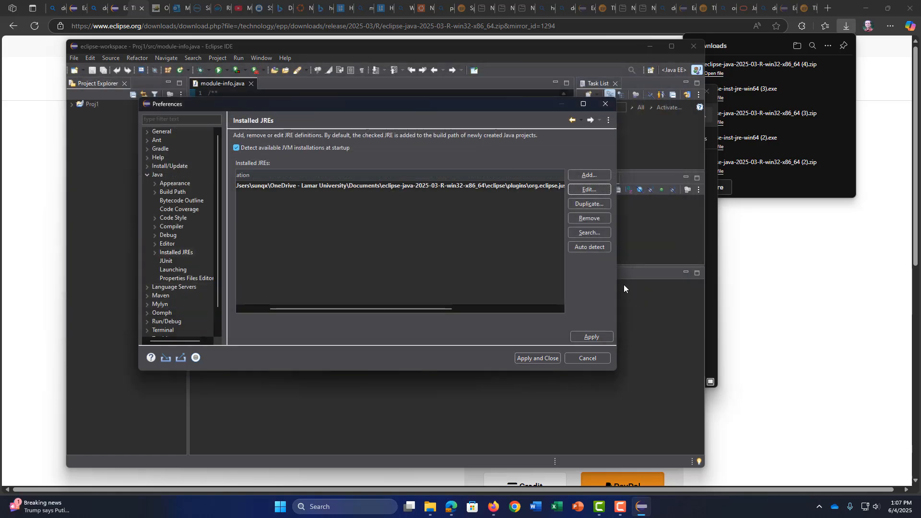
pyautogui.click(597, 357)
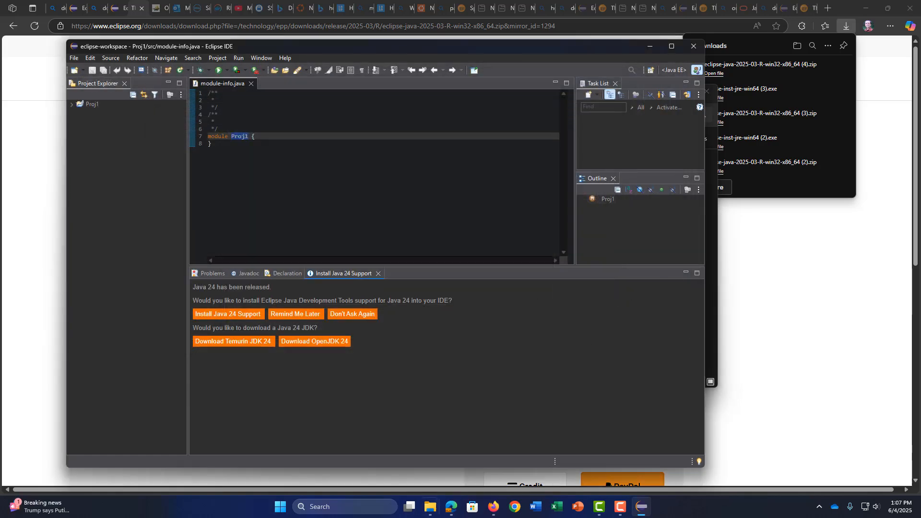
# Step: Switch to the other File Explorer window and check the Oracle folder under C: Program Files for a Java installation
pyautogui.moveTo(430, 507)
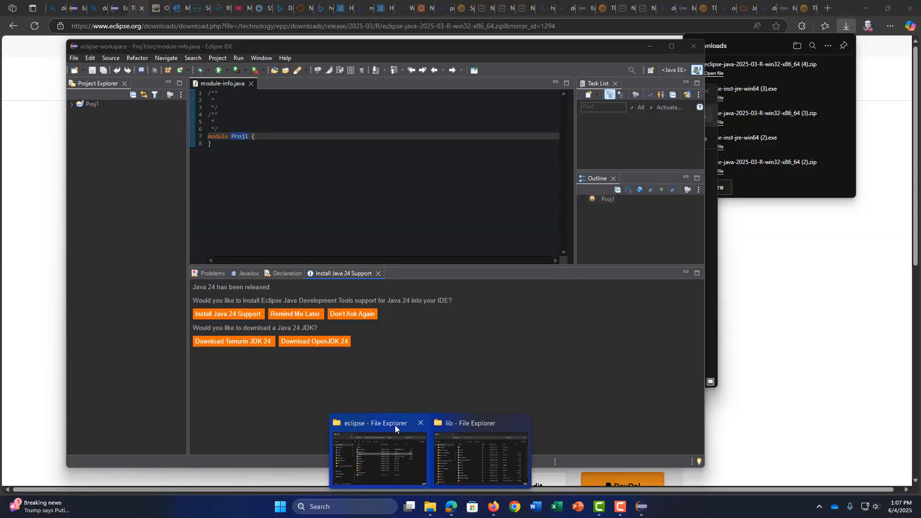
pyautogui.click(395, 425)
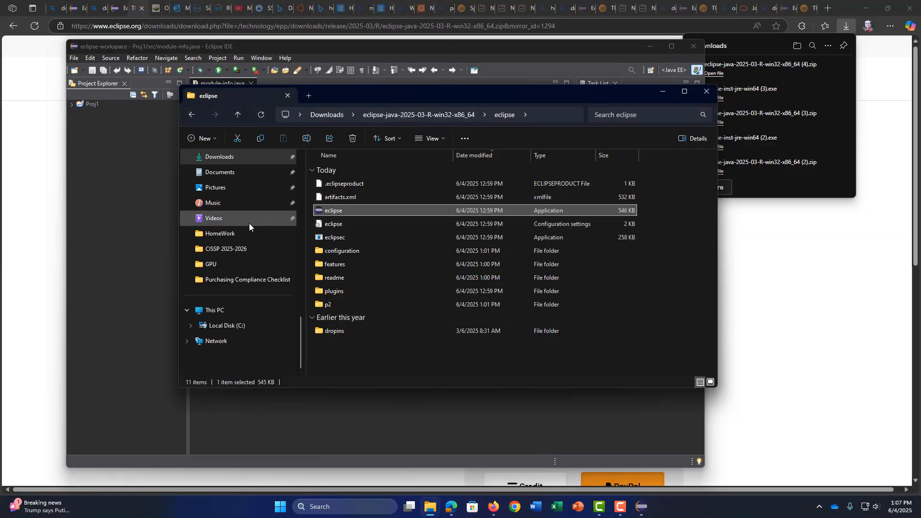
pyautogui.click(251, 326)
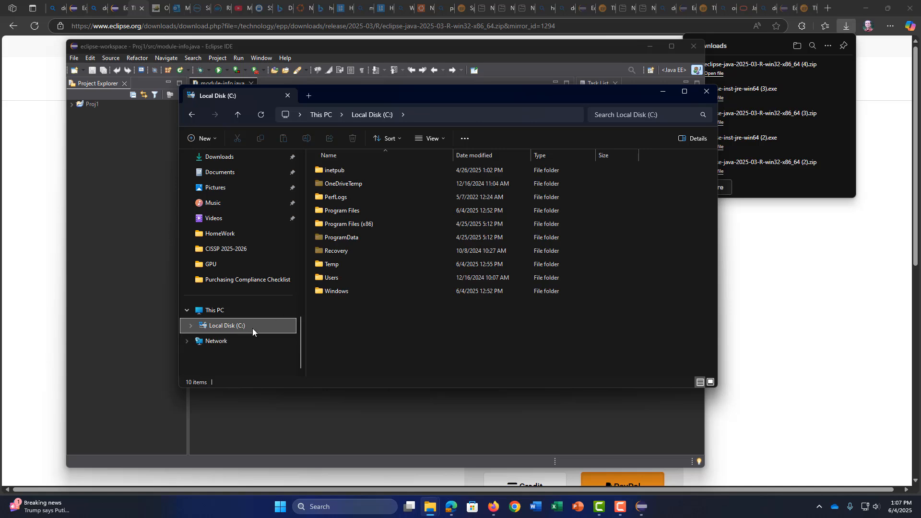
pyautogui.doubleClick(361, 209)
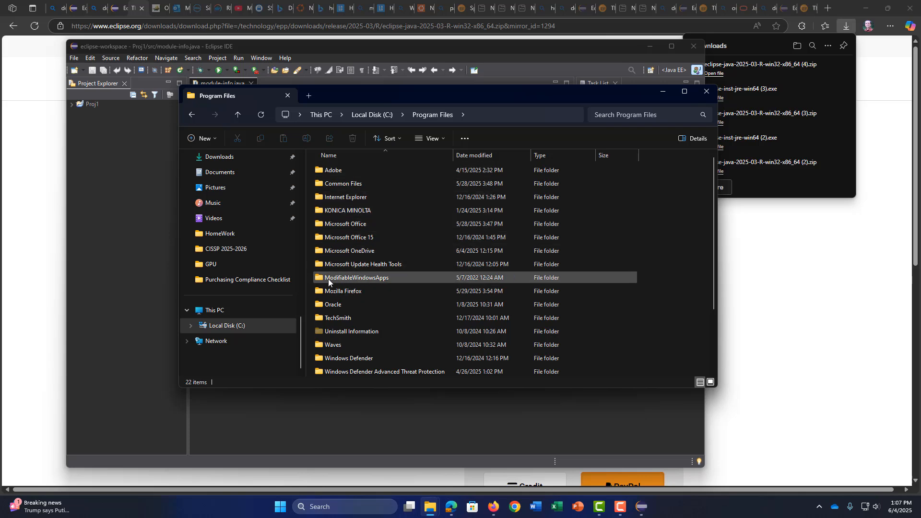
pyautogui.doubleClick(334, 305)
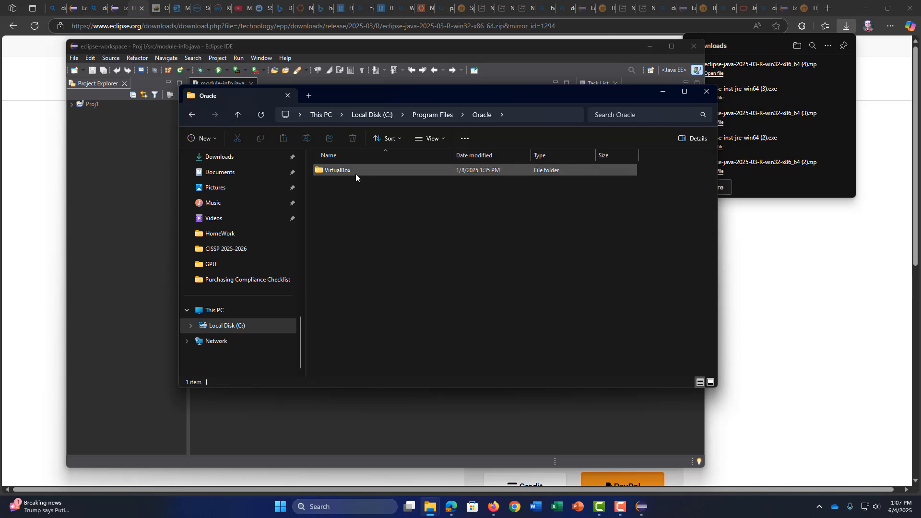
pyautogui.click(242, 116)
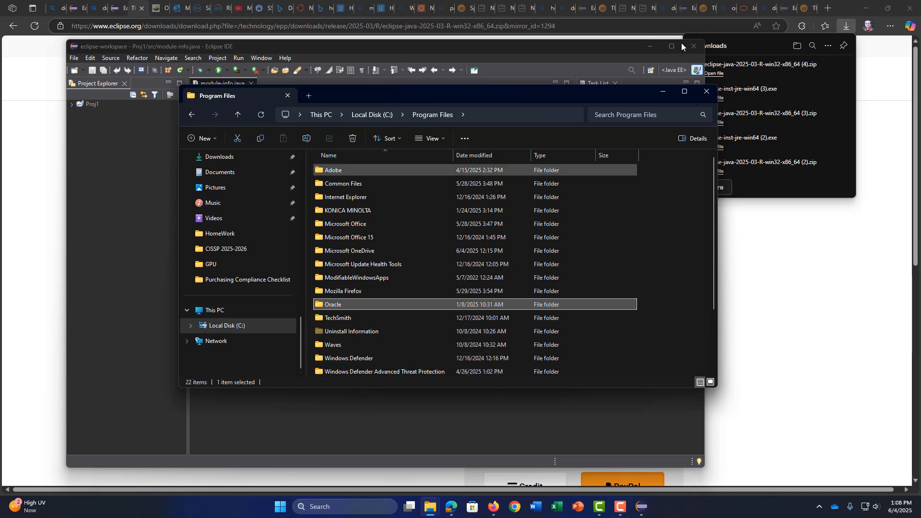
# Step: Close the File Explorer window and follow Eclipse's OpenJDK 24 link to download the JDK 24.0.1 Windows/x64 zip
pyautogui.click(708, 96)
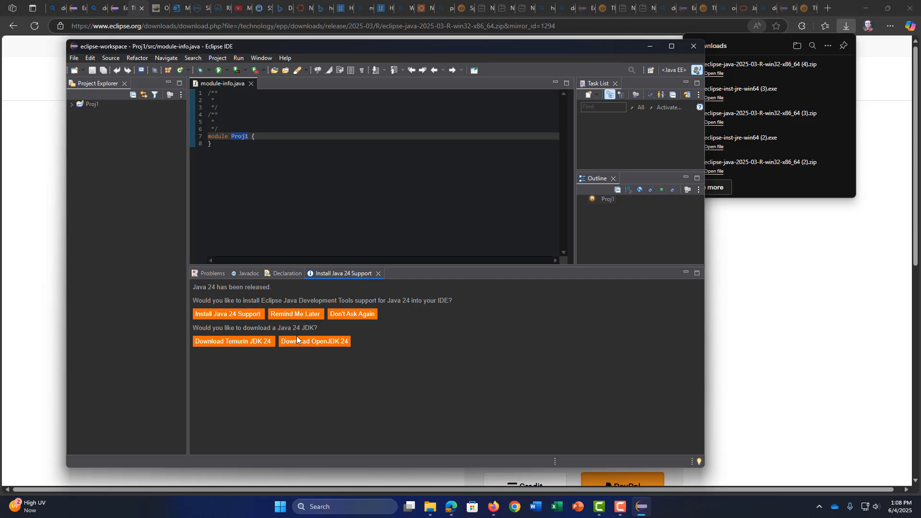
pyautogui.click(316, 342)
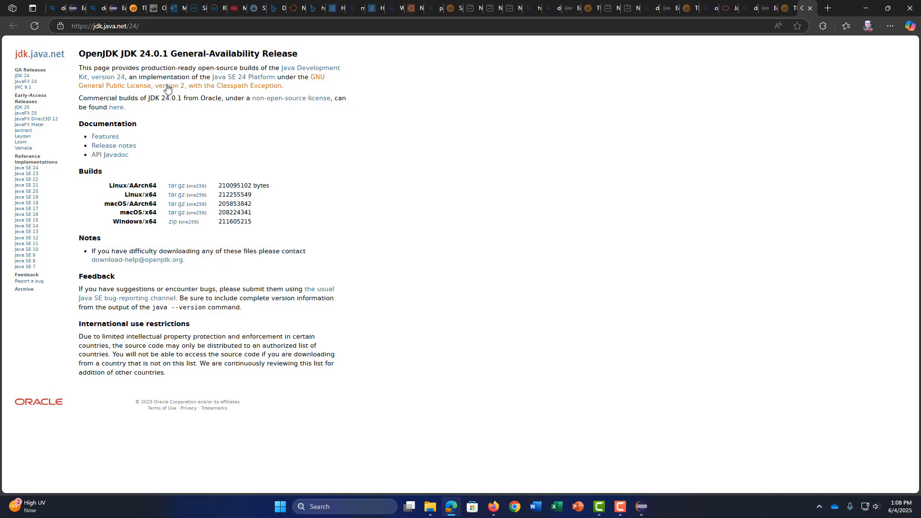
pyautogui.click(174, 226)
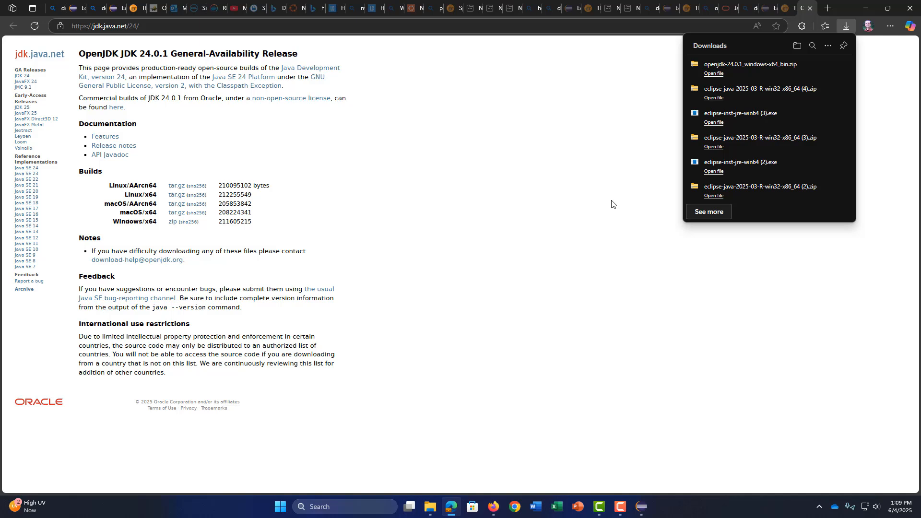
# Step: Go to the Bing results for the Eclipse download, open the Eclipse Downloads page and show the desktop IDE download options
pyautogui.click(810, 8)
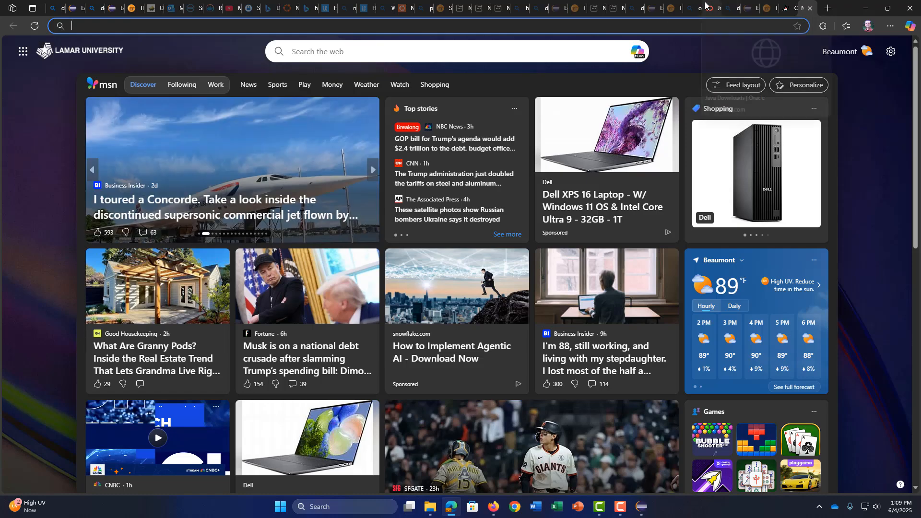
pyautogui.click(729, 8)
pyautogui.scroll(7, 192, 144)
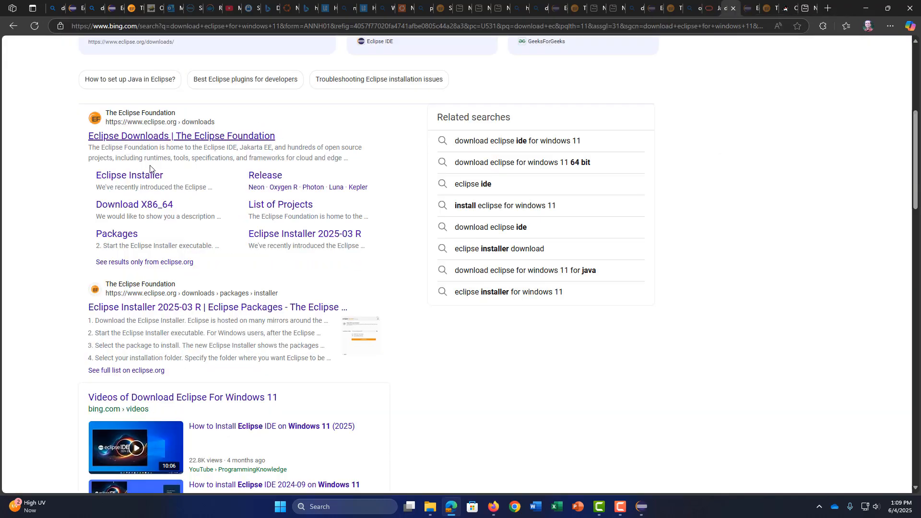
pyautogui.click(181, 135)
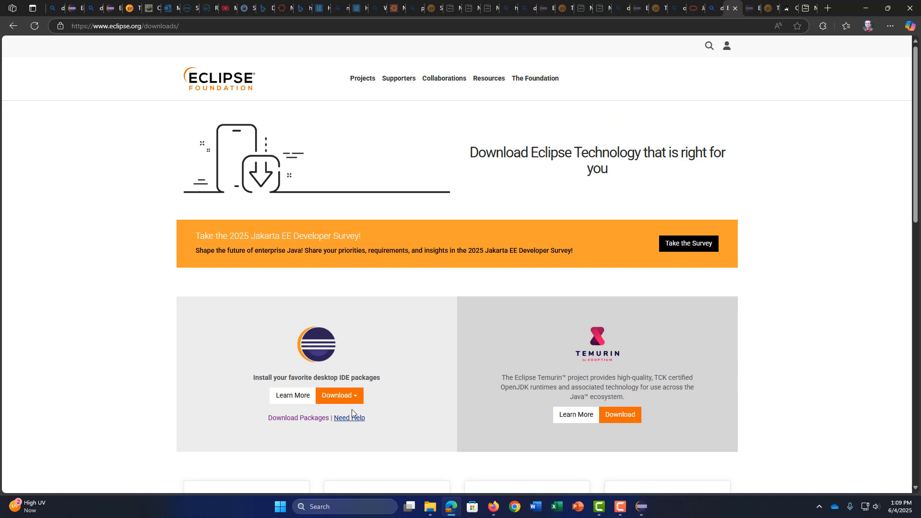
pyautogui.click(350, 401)
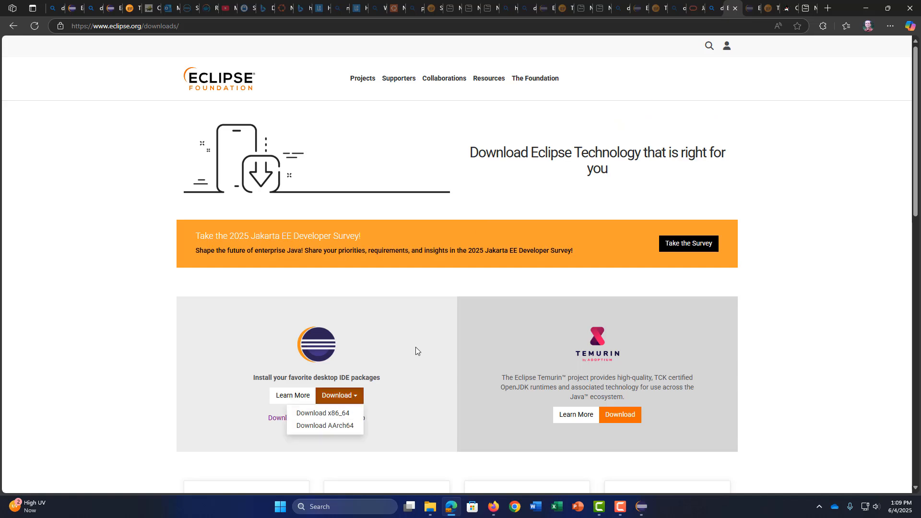
# Step: Switch to File Explorer, open the Downloads folder and run the eclipse-inst-jre-win64 installer
pyautogui.click(890, 28)
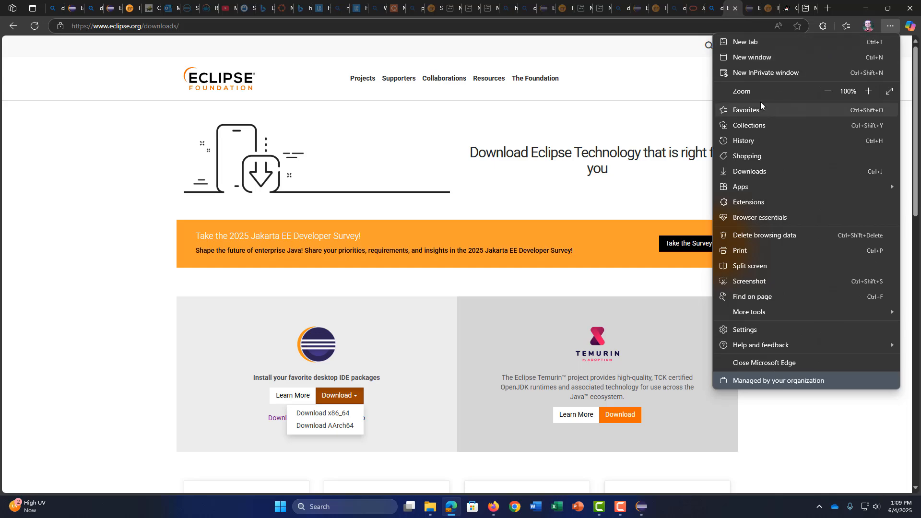
pyautogui.click(431, 512)
pyautogui.click(202, 255)
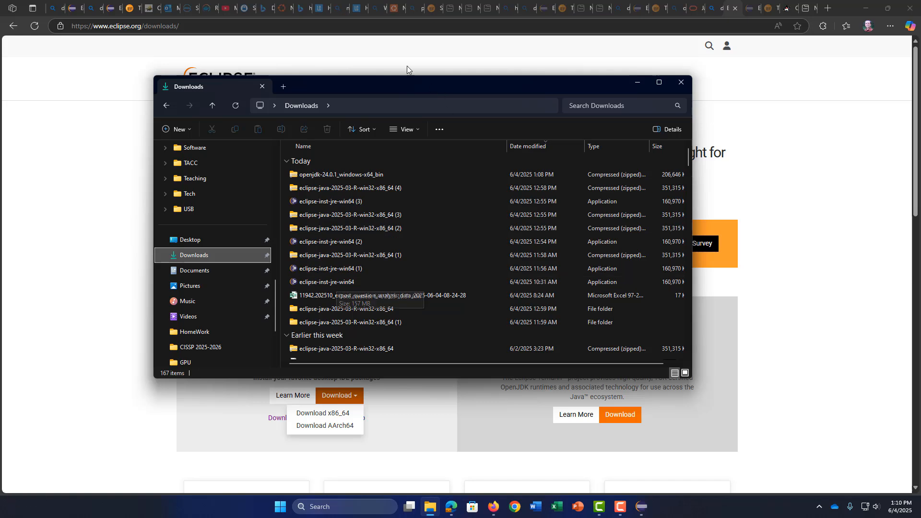
pyautogui.moveTo(402, 83); pyautogui.dragTo(445, 84)
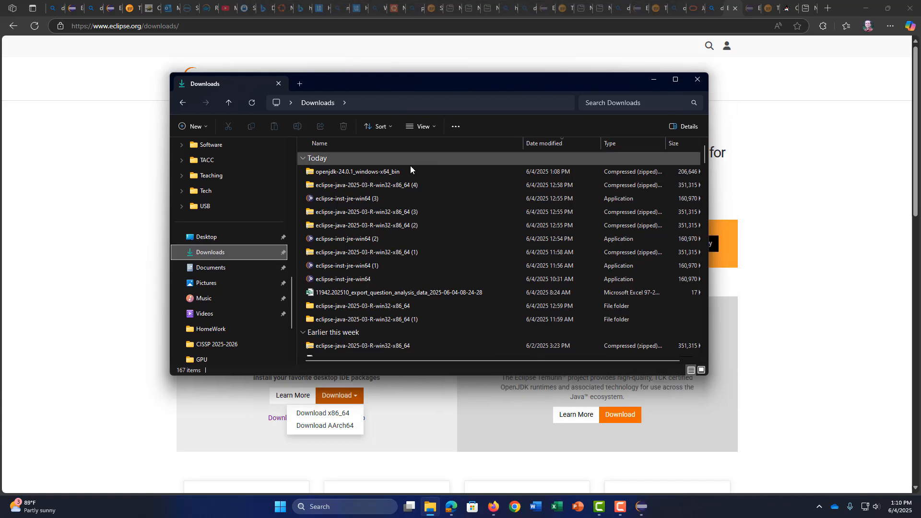
pyautogui.doubleClick(367, 280)
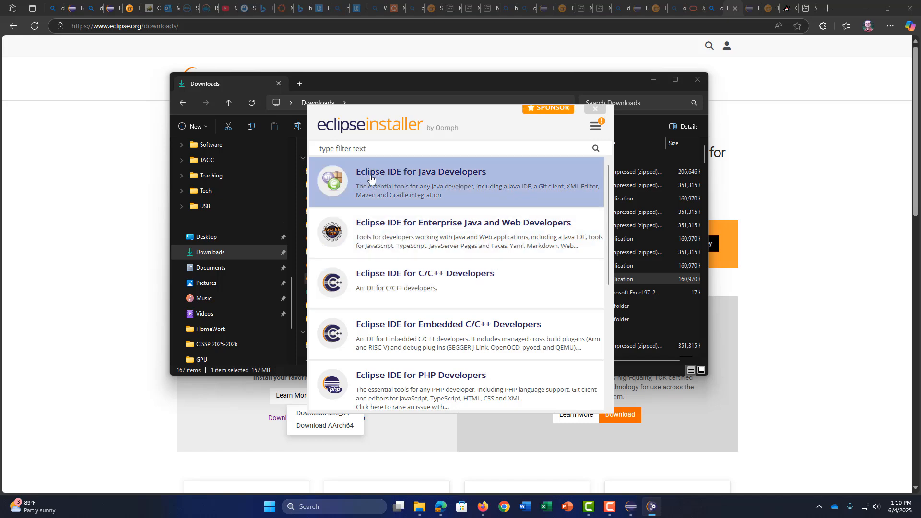
# Step: Choose Eclipse IDE for Java Developers, try JRE 23.0.2 as its Java 21+ VM and return the selection to JRE 21.0.7
pyautogui.click(453, 180)
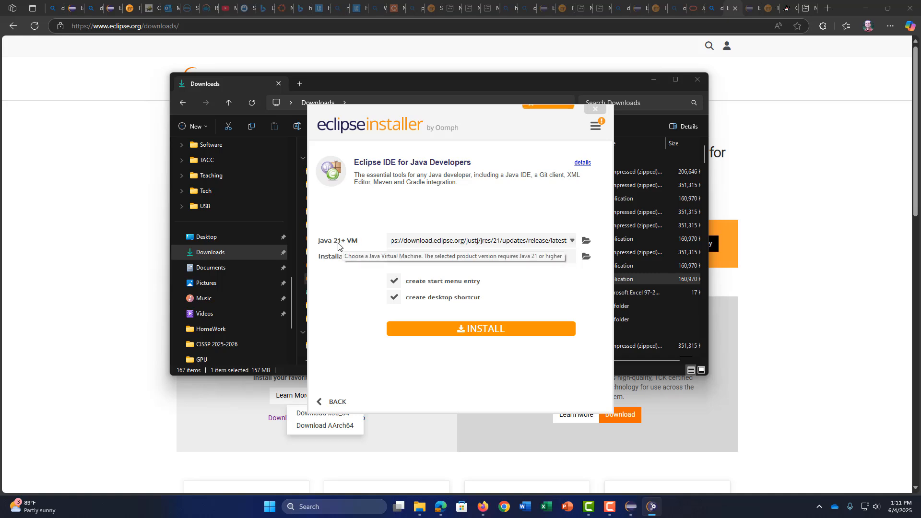
pyautogui.click(412, 241)
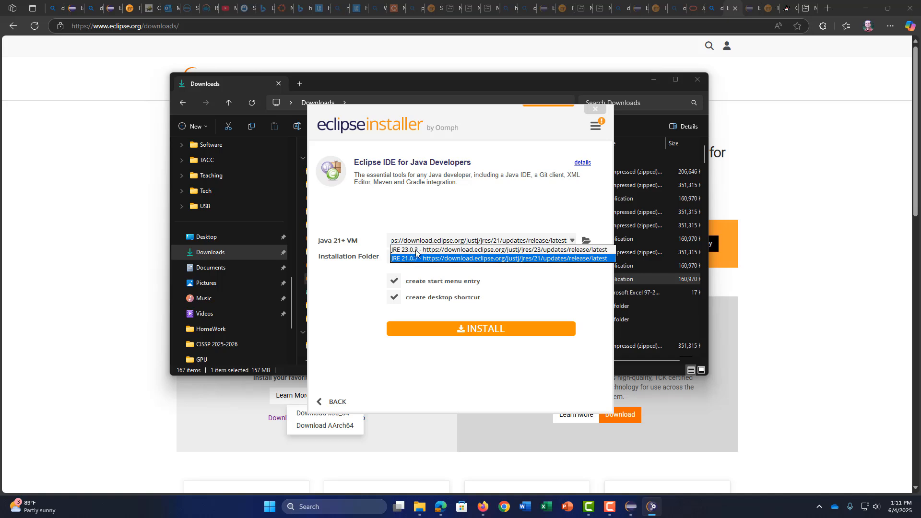
pyautogui.click(412, 251)
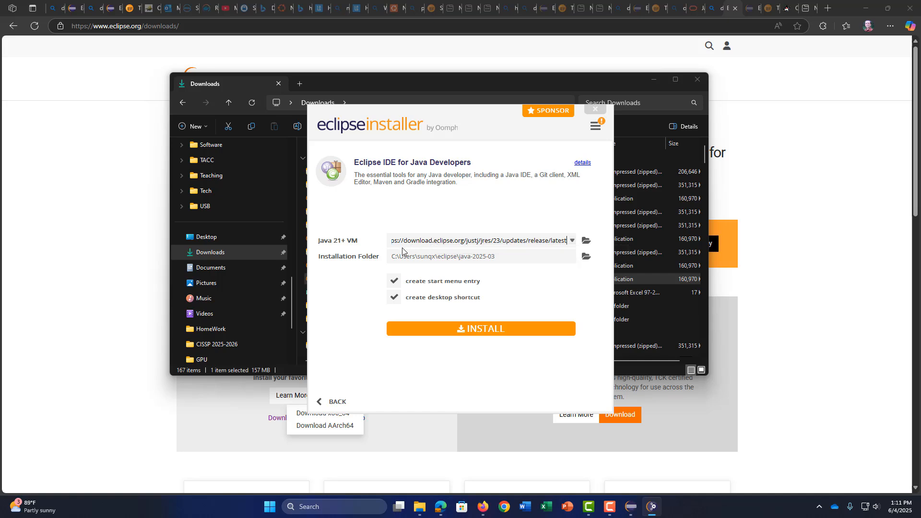
pyautogui.click(416, 241)
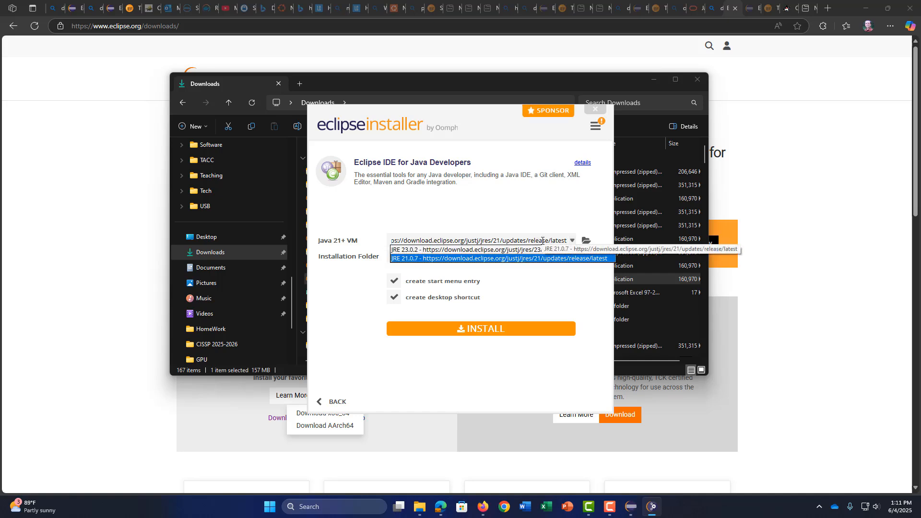
pyautogui.click(457, 221)
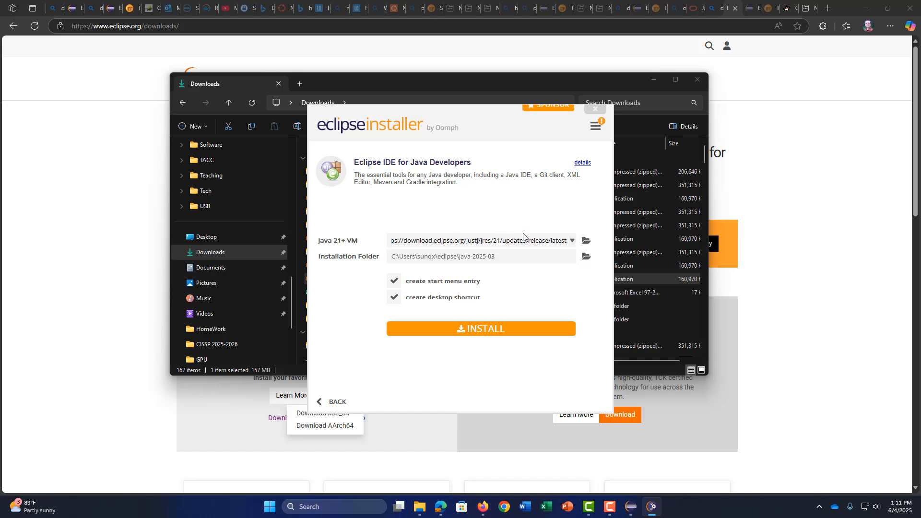
# Step: Review the installer's list of Java virtual machines, cancel it and set the Java 21+ VM to JRE 23.0.2
pyautogui.click(585, 241)
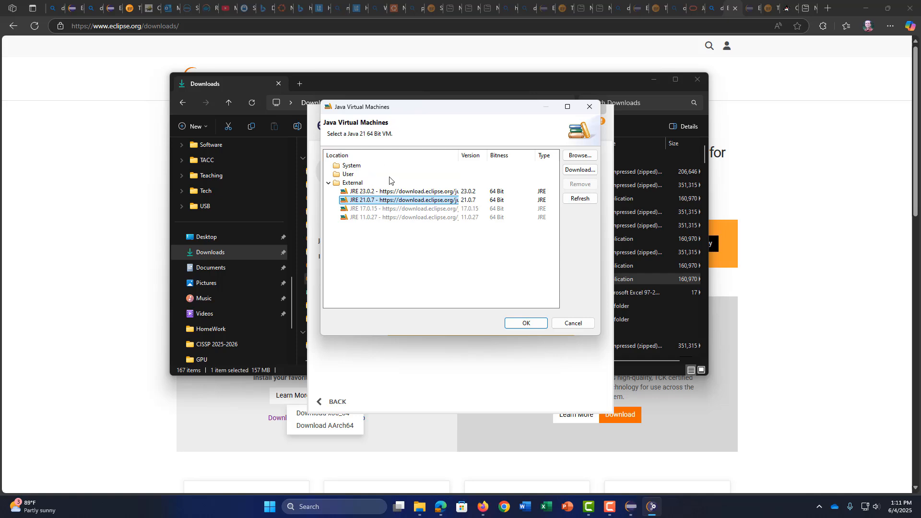
pyautogui.click(576, 323)
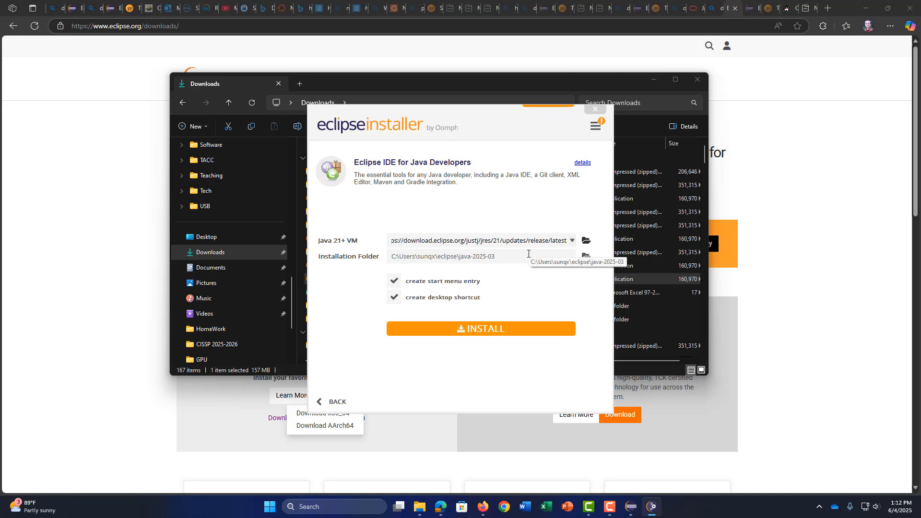
pyautogui.click(572, 242)
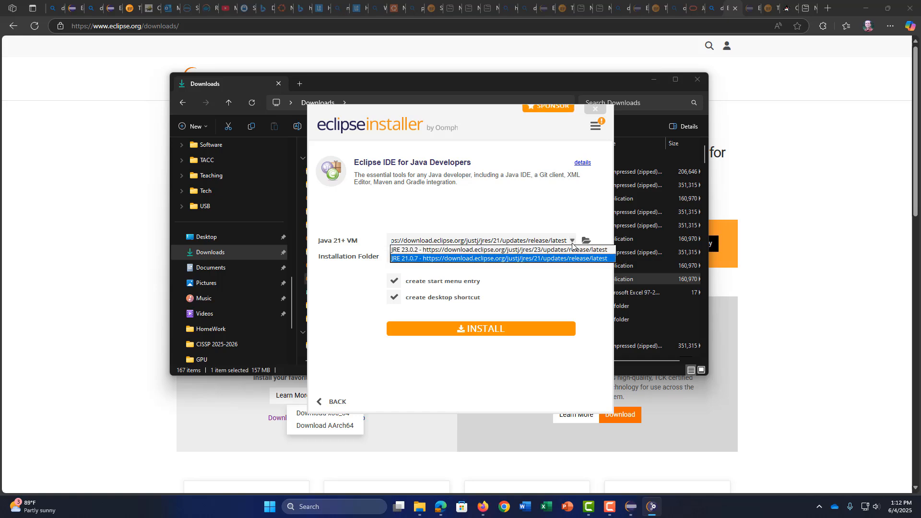
pyautogui.click(408, 252)
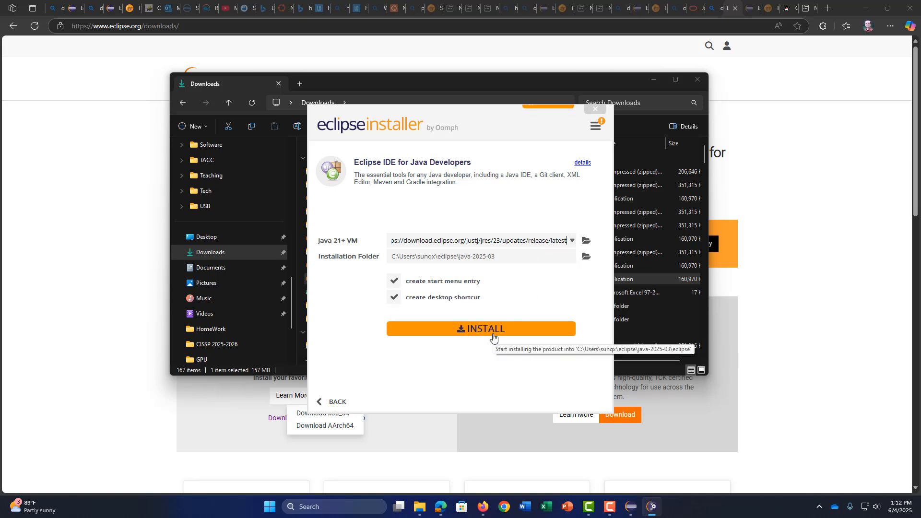
# Step: Switch to the already open Oracle Java downloads page and review its JDK 24 Windows and macOS downloads
pyautogui.click(707, 9)
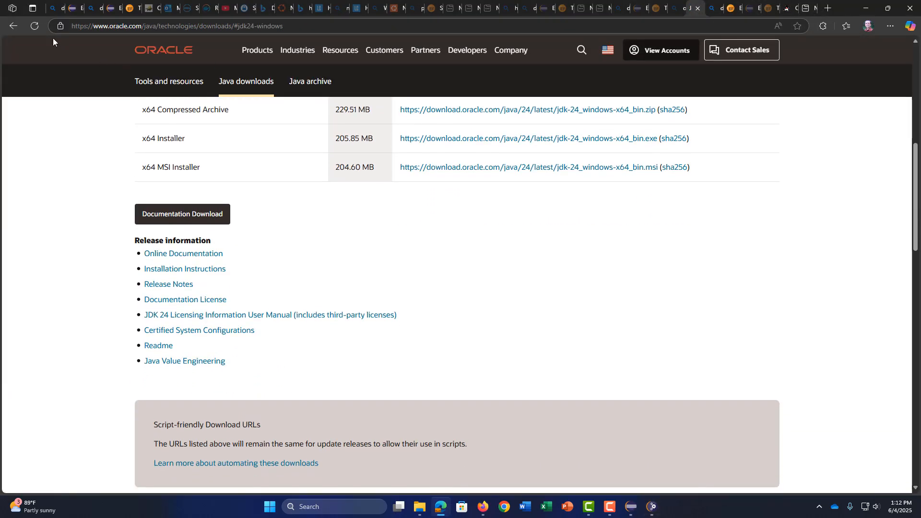
pyautogui.scroll(5, 298, 102)
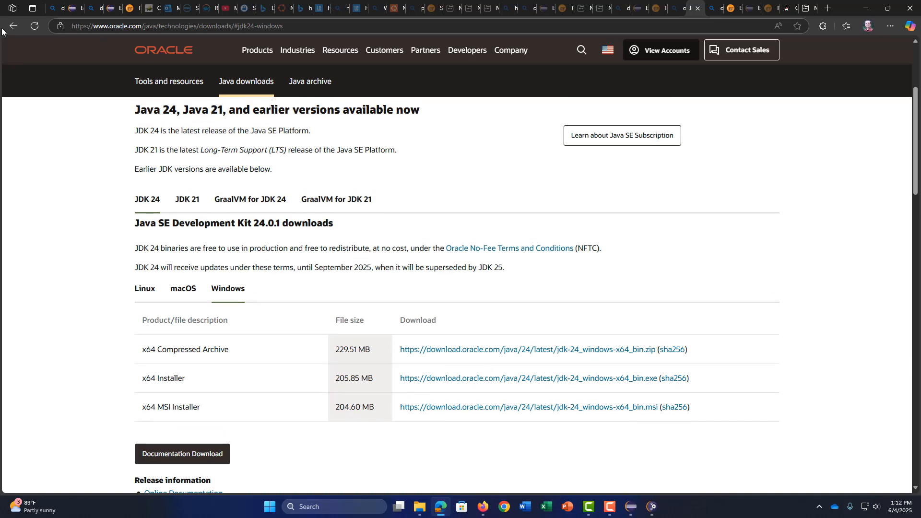
pyautogui.click(12, 26)
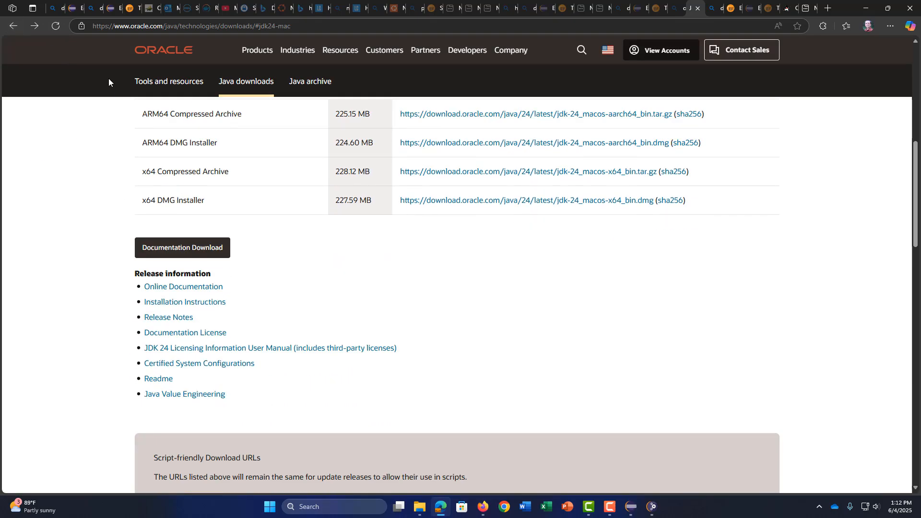
pyautogui.click(14, 27)
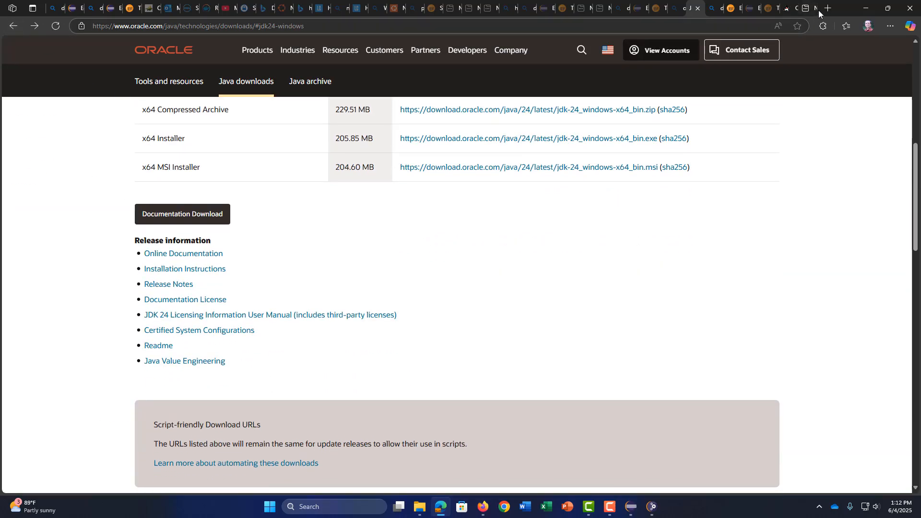
# Step: Search the web in a new browser tab for "download jdk for windows 11"
pyautogui.click(826, 10)
pyautogui.write('download JDK')
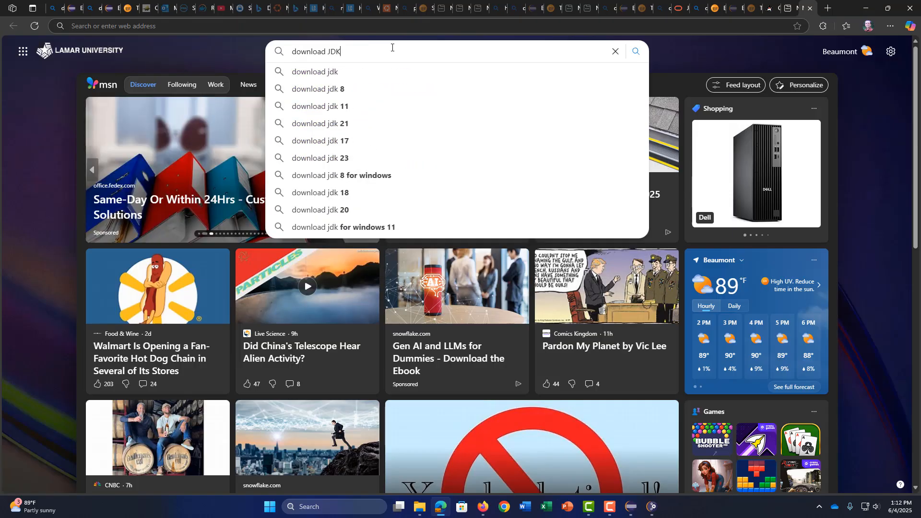
pyautogui.write(' for windows')
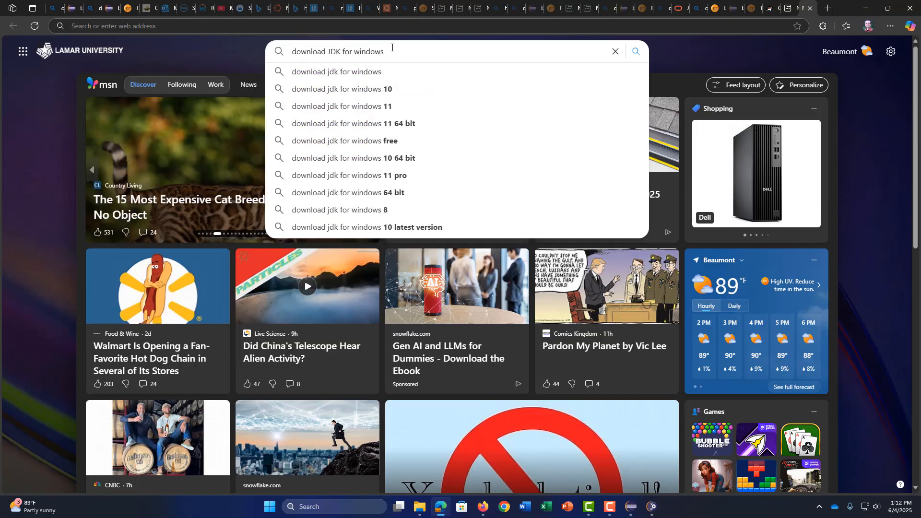
pyautogui.press('Down')
pyautogui.press('Down')
pyautogui.press('Down')
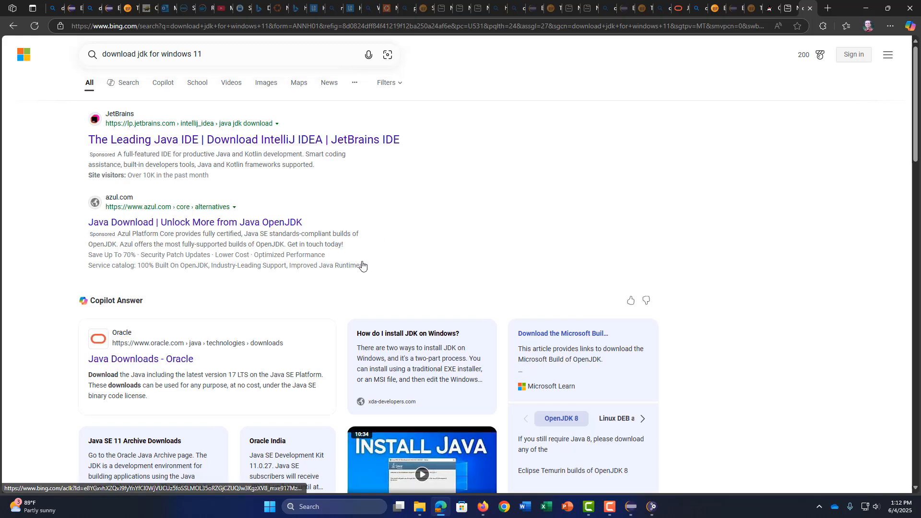
# Step: Browse the search results and open Oracle's Java Downloads page
pyautogui.scroll(-4, 362, 261)
pyautogui.scroll(-3, 366, 254)
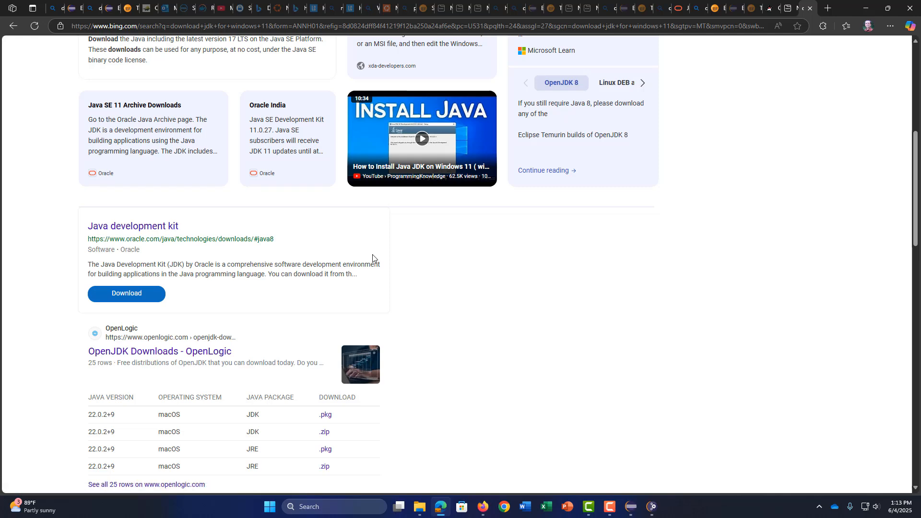
pyautogui.scroll(-3, 376, 261)
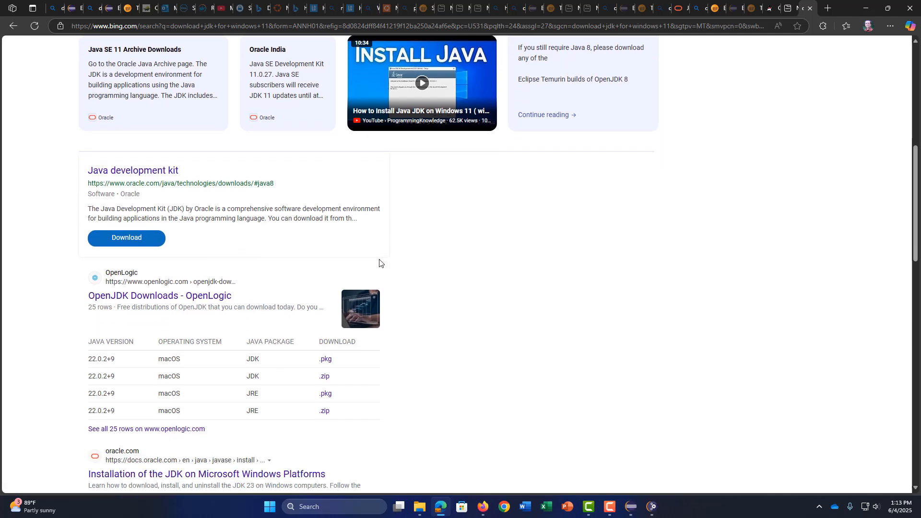
pyautogui.scroll(-3, 379, 262)
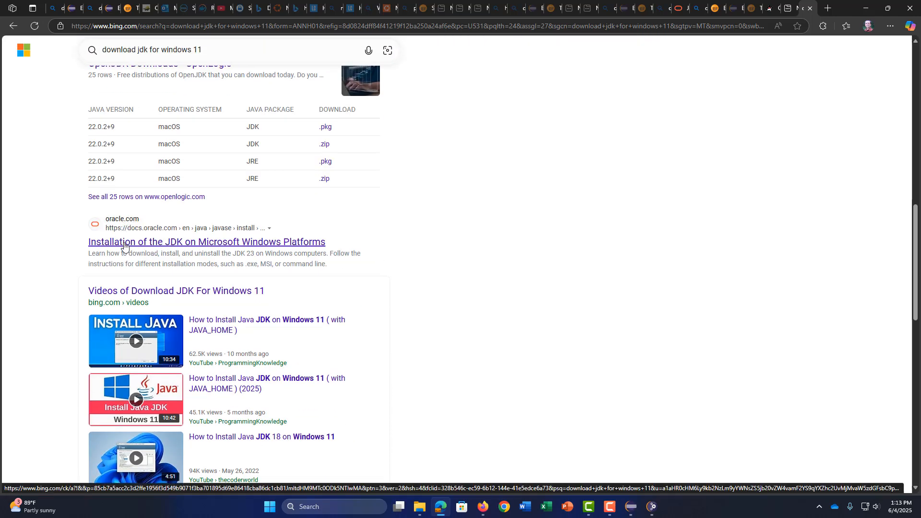
pyautogui.click(201, 247)
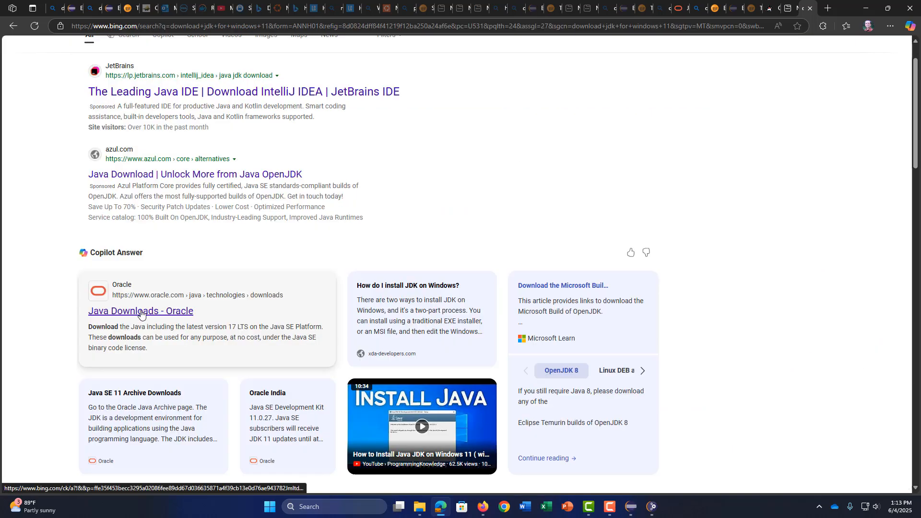
pyautogui.click(141, 312)
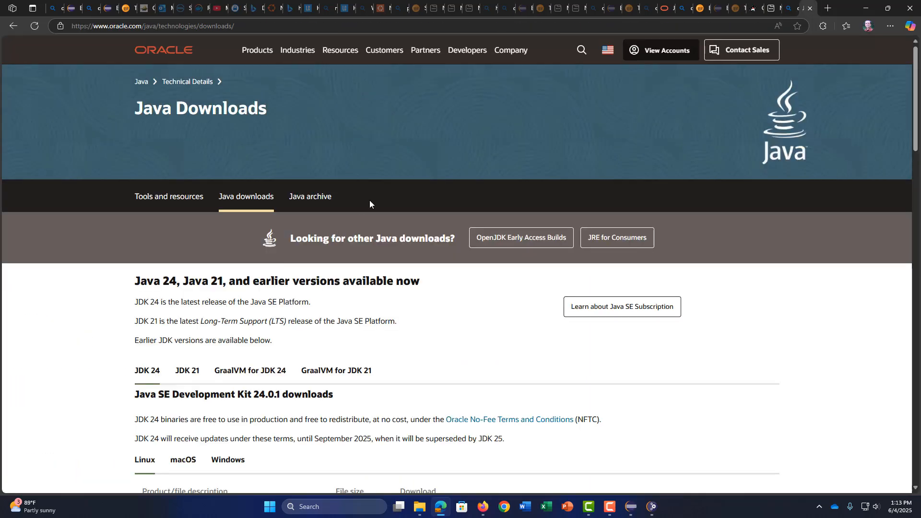
# Step: Show the Windows downloads for JDK 24 and download the x64 Installer jdk-24_windows-x64_bin.exe
pyautogui.scroll(-1, 368, 221)
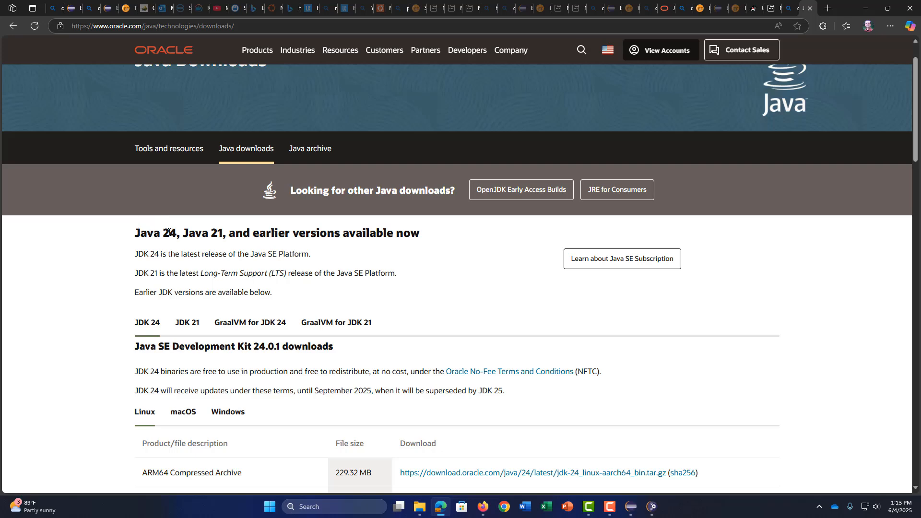
pyautogui.scroll(-2, 303, 273)
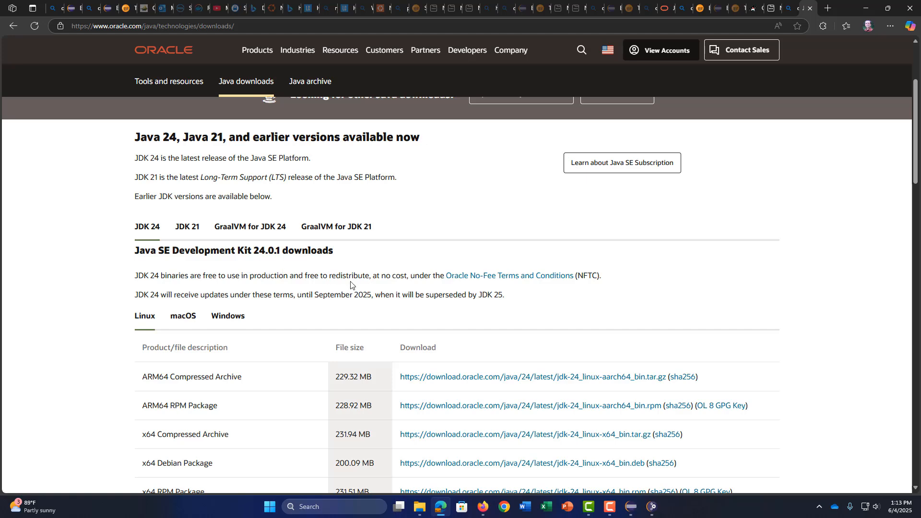
pyautogui.scroll(-1, 307, 280)
pyautogui.click(255, 269)
pyautogui.scroll(-2, 402, 271)
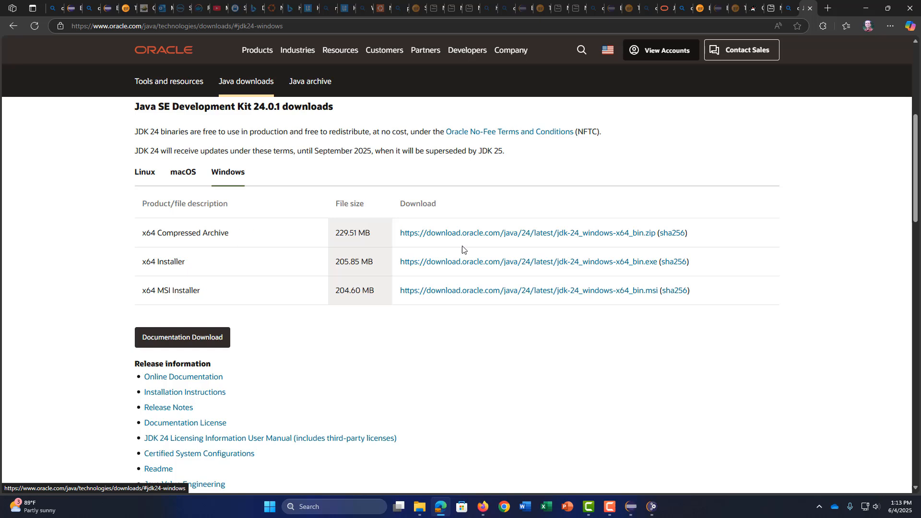
pyautogui.click(481, 263)
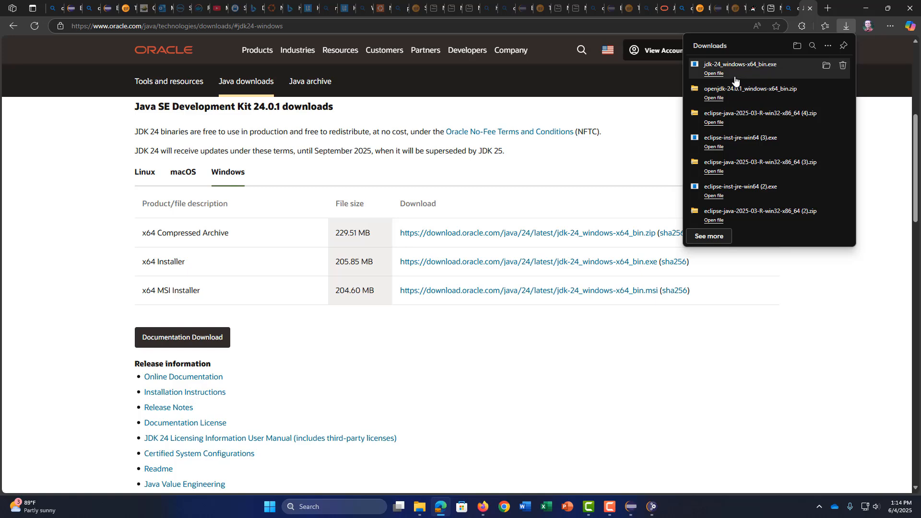
# Step: Run jdk-24_windows-x64_bin from the Downloads folder and install JDK 24.0.1 to C:\Program Files\Java\jdk-24, then close the wizard
pyautogui.click(826, 65)
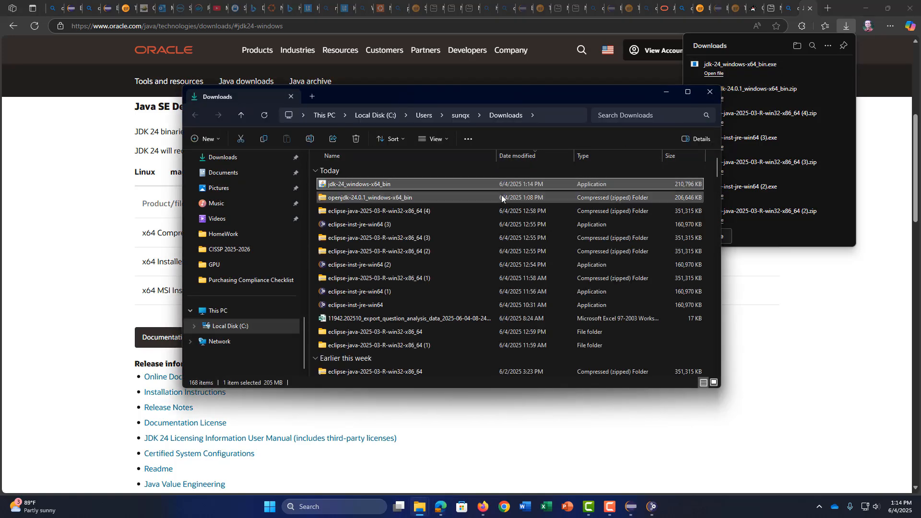
pyautogui.doubleClick(375, 184)
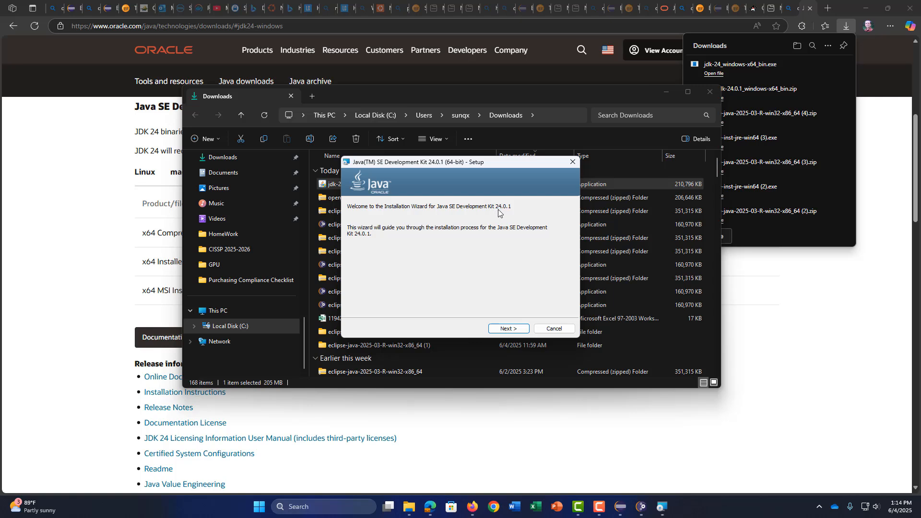
pyautogui.click(516, 330)
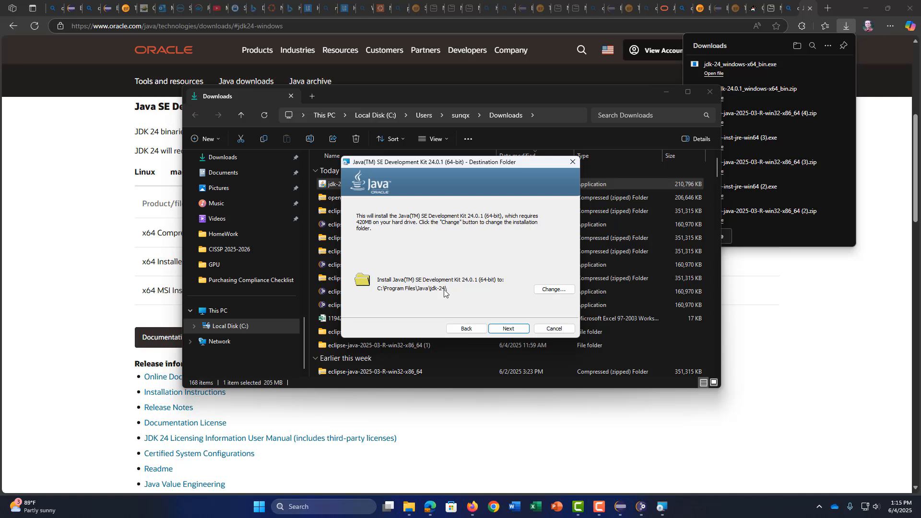
pyautogui.click(513, 329)
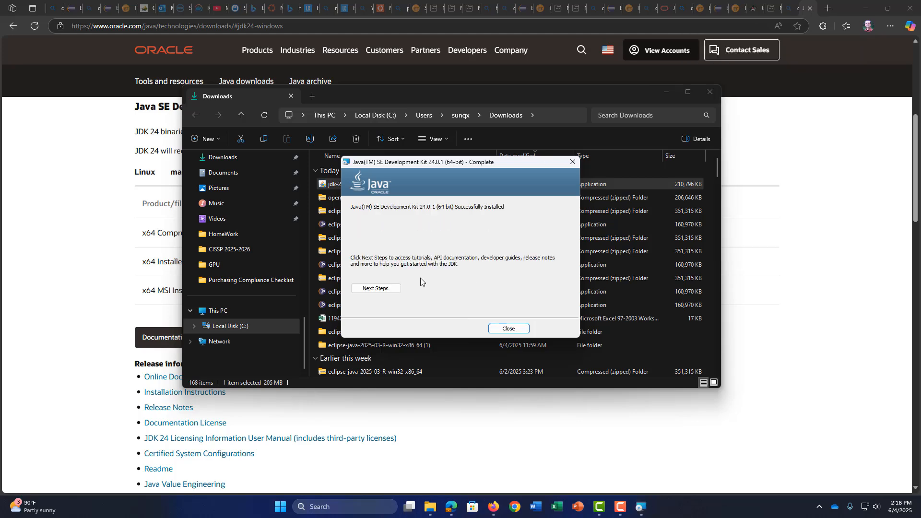
pyautogui.click(511, 328)
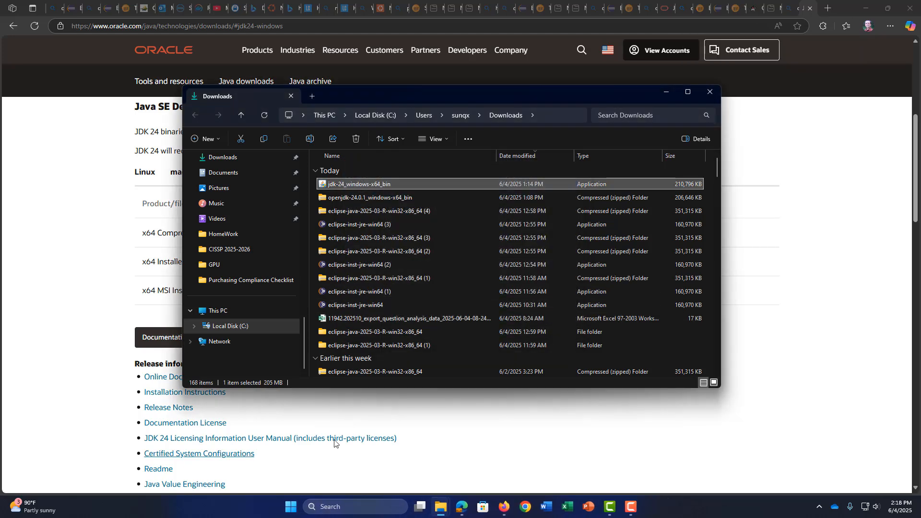
# Step: Check the Java folder under C: Program Files for the installed JDK and minimise the File Explorer window
pyautogui.click(242, 327)
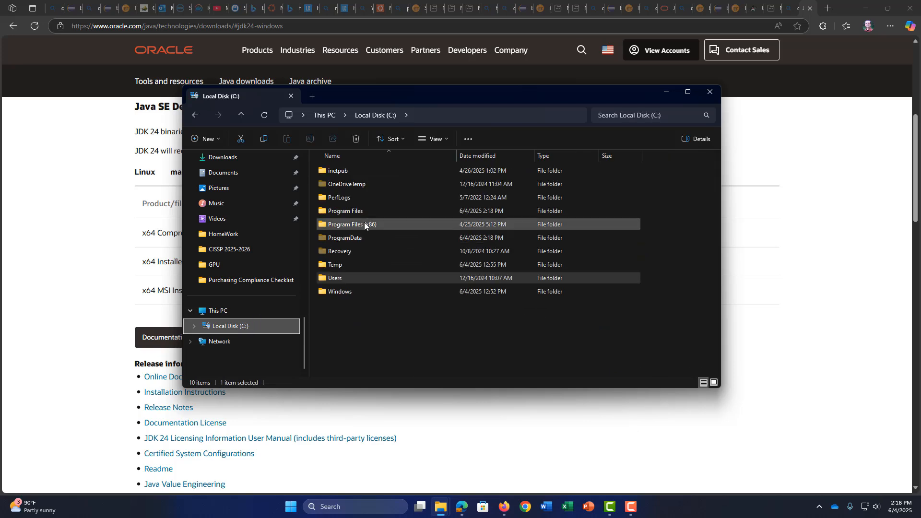
pyautogui.doubleClick(346, 211)
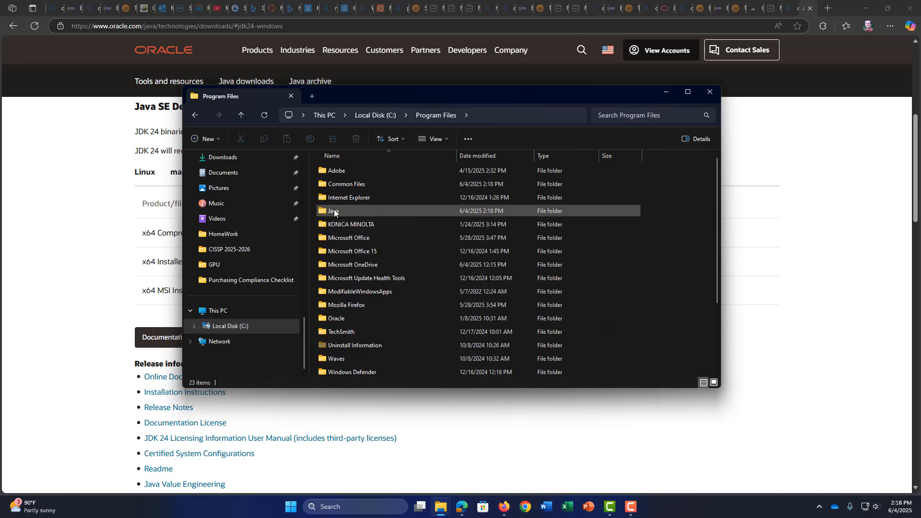
pyautogui.doubleClick(335, 210)
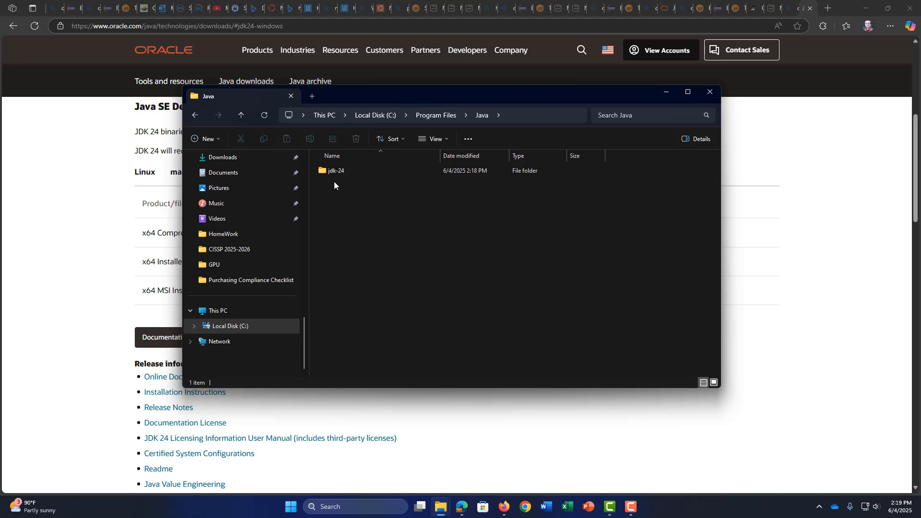
pyautogui.click(667, 93)
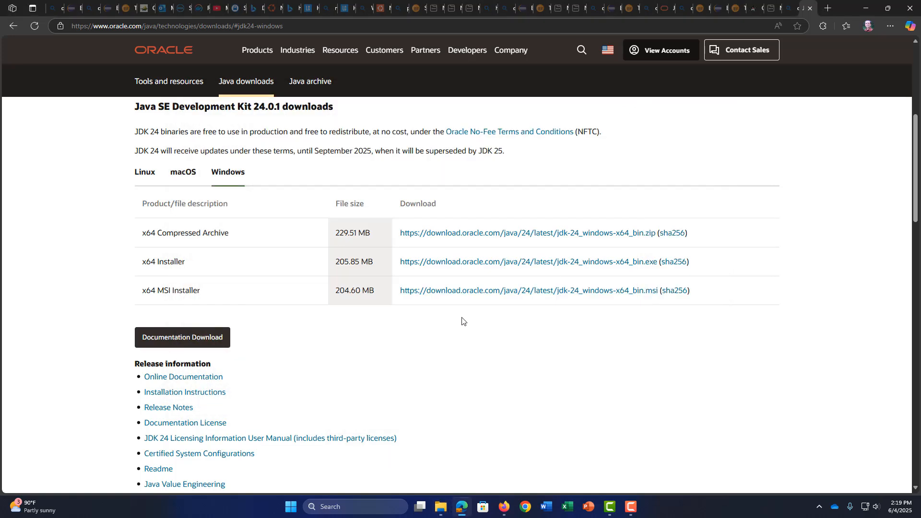
# Step: Run the Eclipse installer eclipse-inst-jre-win64 (3) from the Downloads folder in File Explorer
pyautogui.click(440, 506)
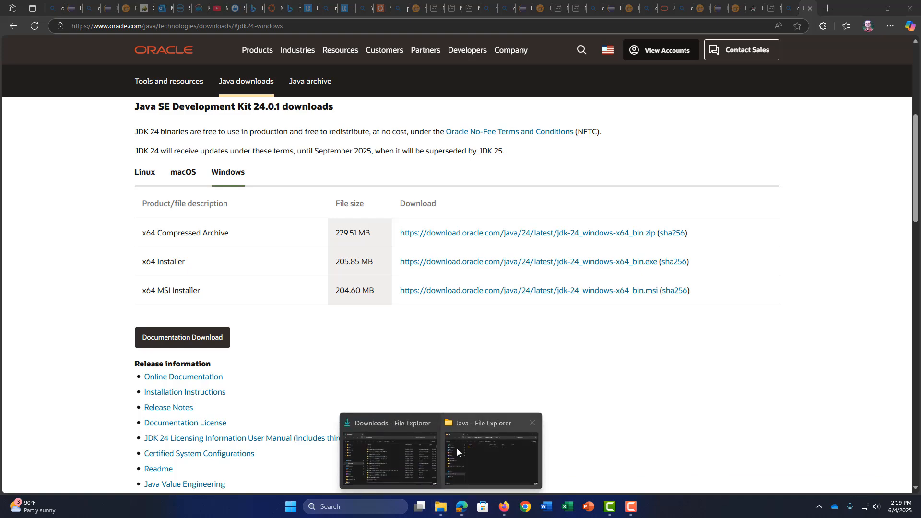
pyautogui.click(471, 419)
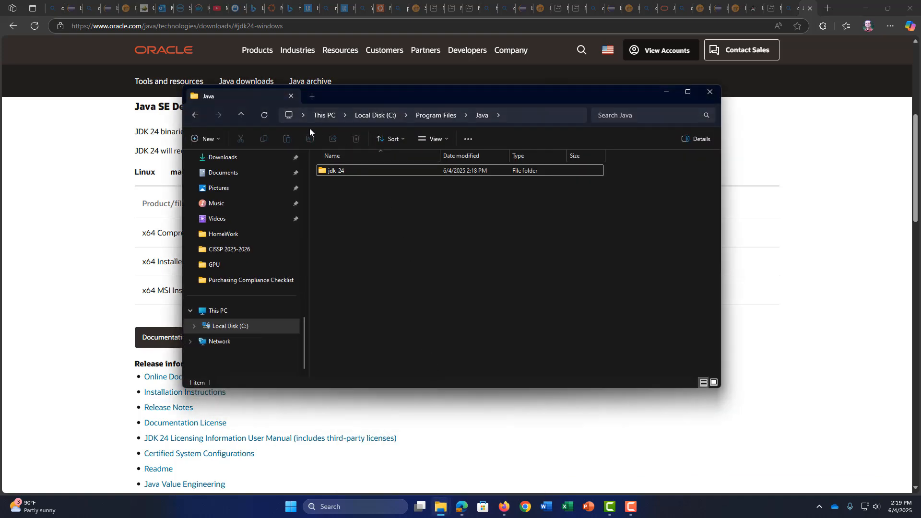
pyautogui.click(244, 115)
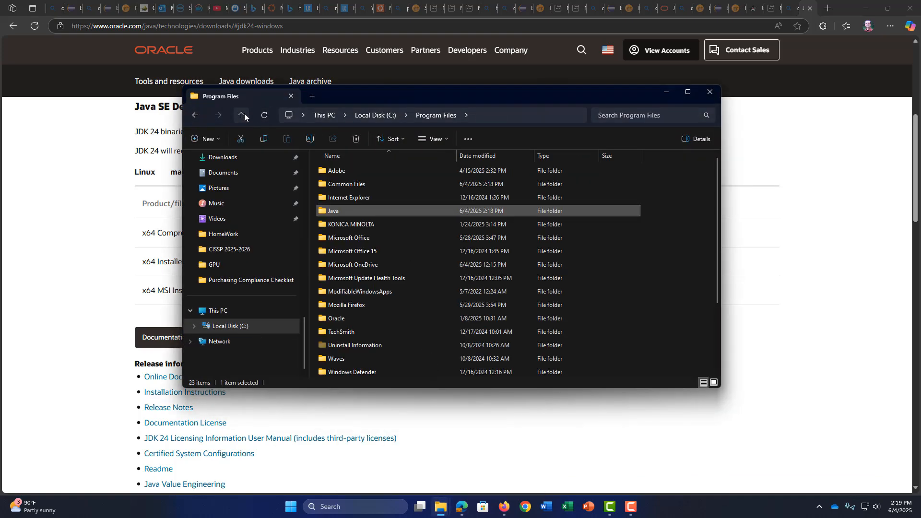
pyautogui.click(244, 116)
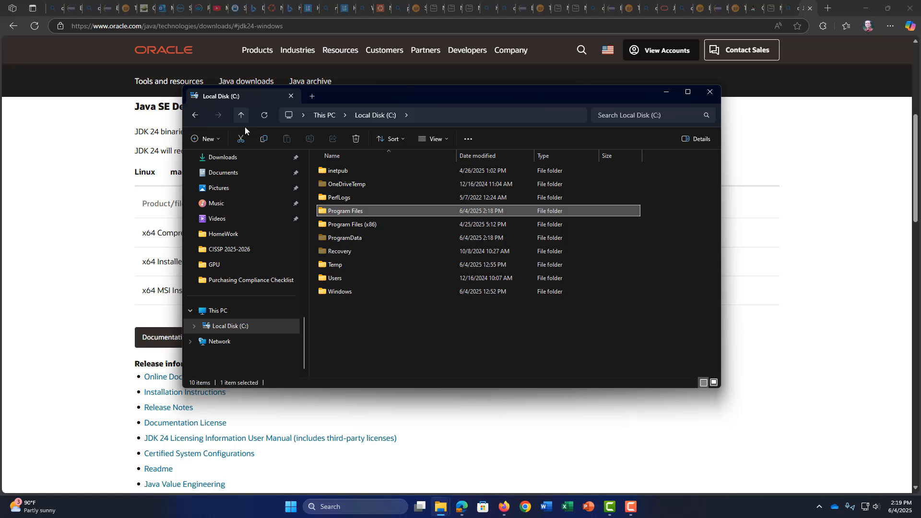
pyautogui.click(242, 160)
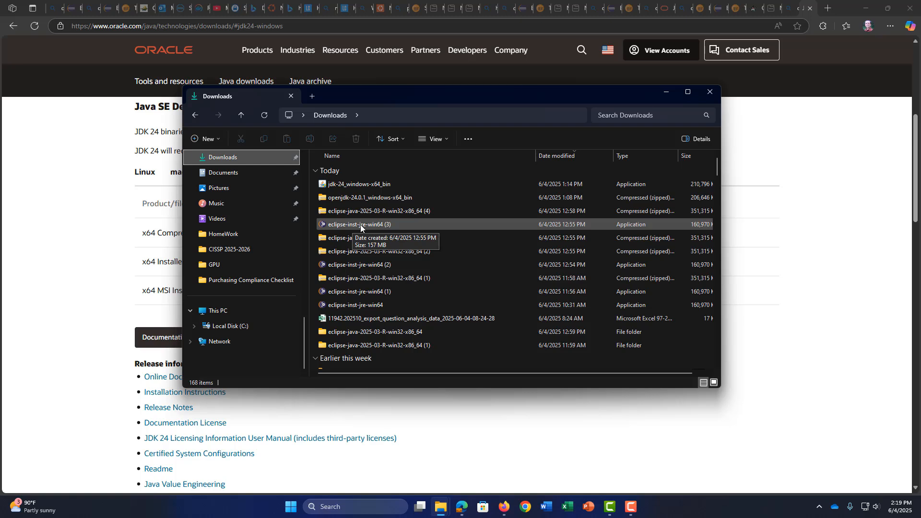
pyautogui.doubleClick(361, 225)
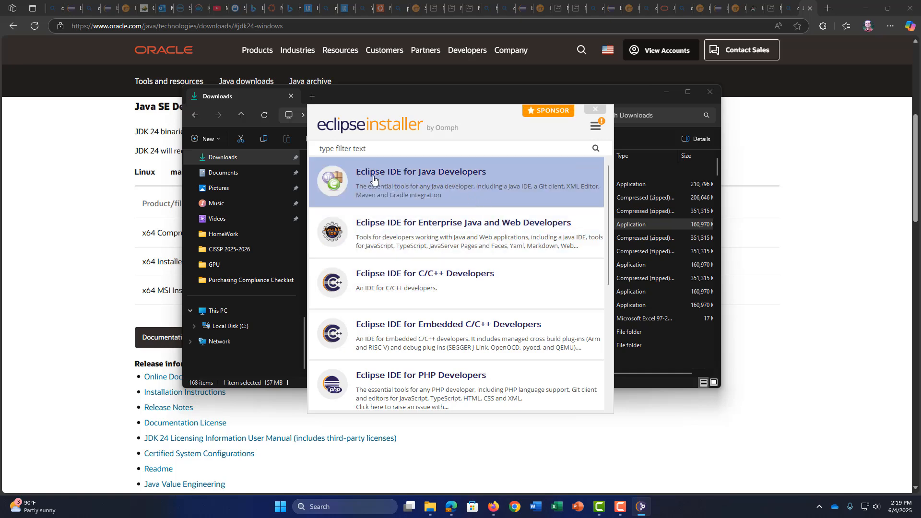
# Step: Install Eclipse IDE for Java Developers with C:\Program Files\Java\jdk-24 as its Java 21+ VM and accept the software user agreement
pyautogui.click(464, 182)
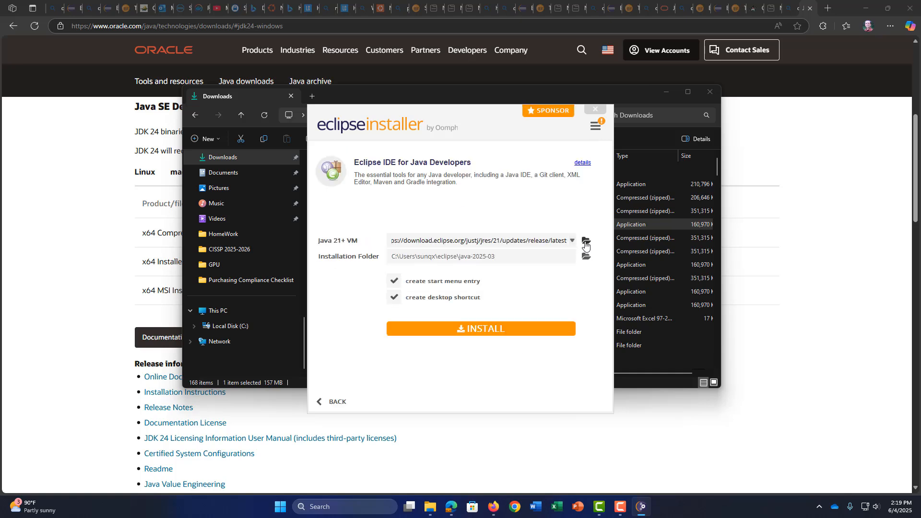
pyautogui.click(571, 243)
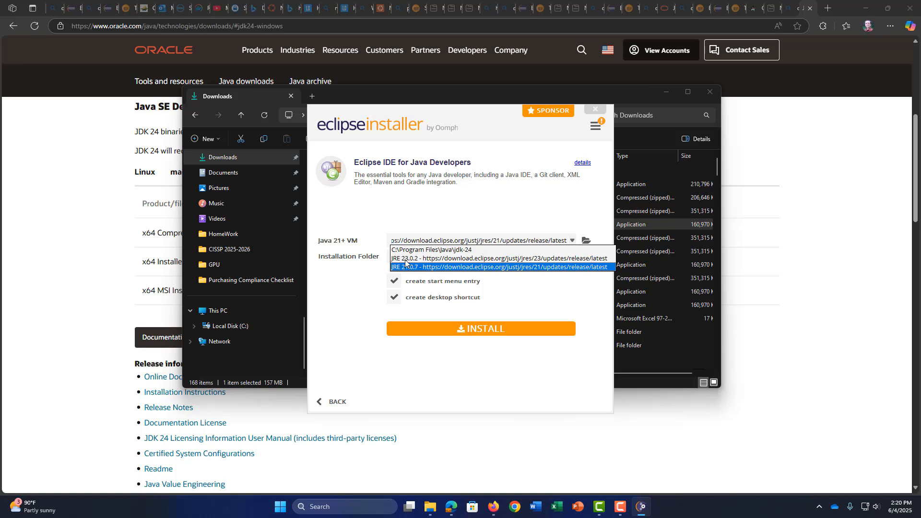
pyautogui.click(432, 250)
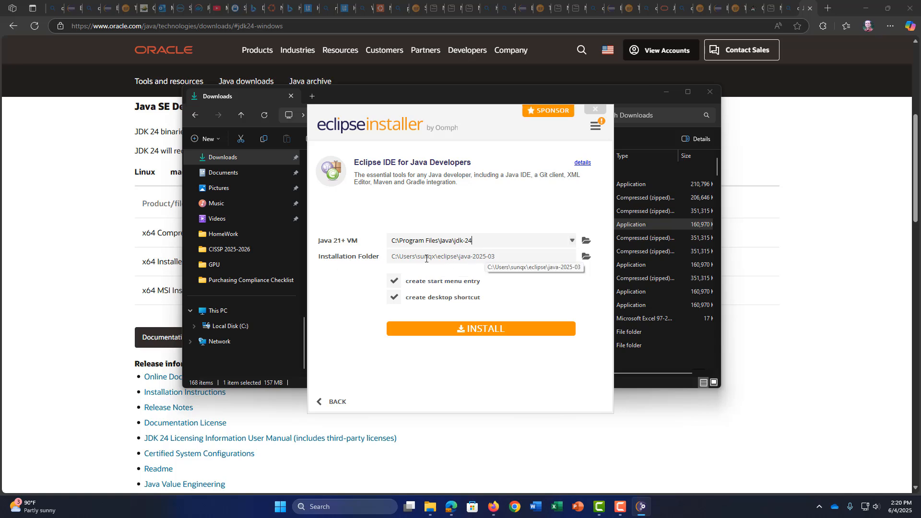
pyautogui.click(489, 330)
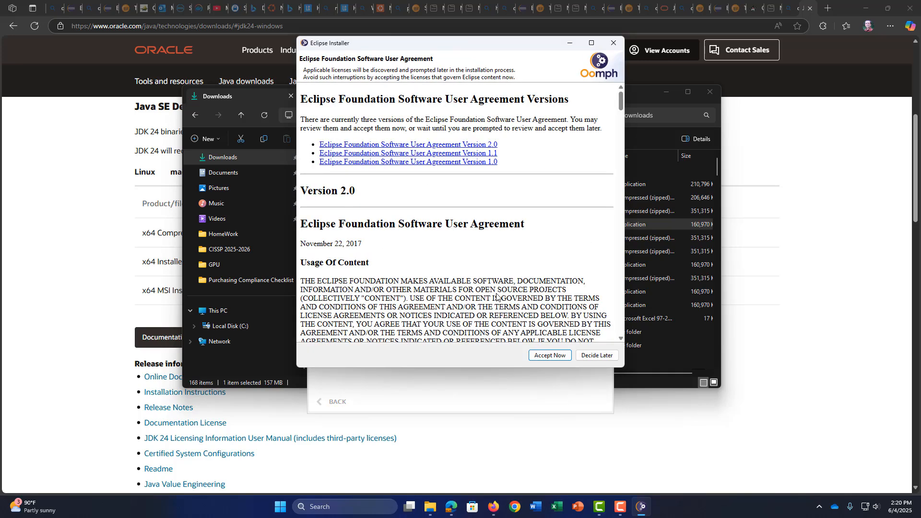
pyautogui.click(551, 355)
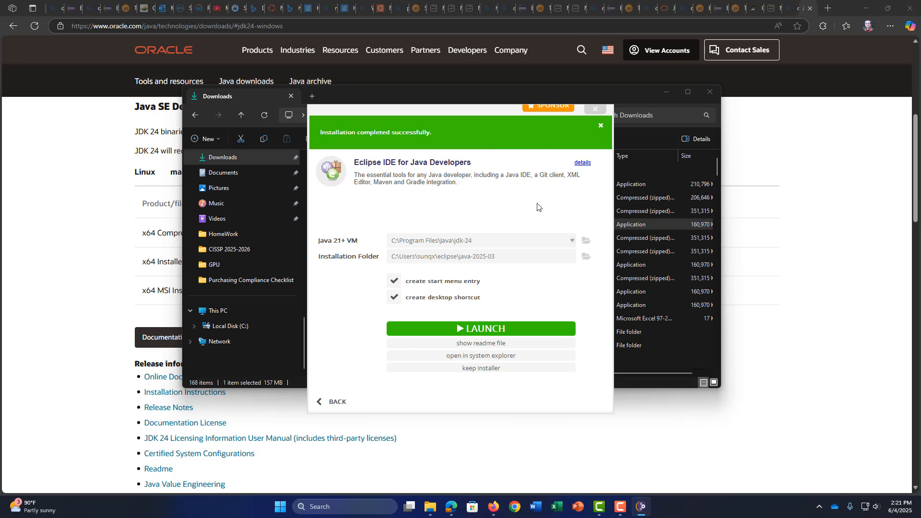
# Step: Launch the installed Eclipse with the proposed eclipse-workspace directory, and dismiss the Defender check error and the 2025-06 RC1 notice
pyautogui.click(472, 329)
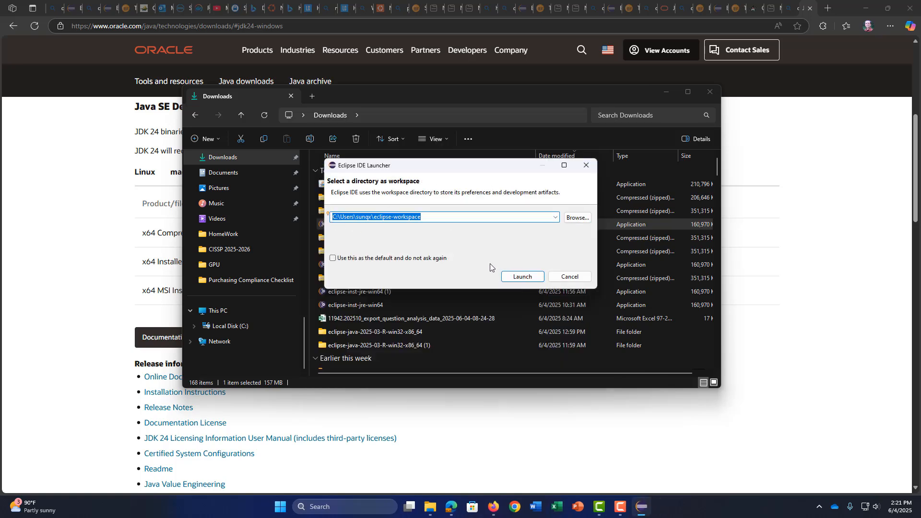
pyautogui.click(526, 279)
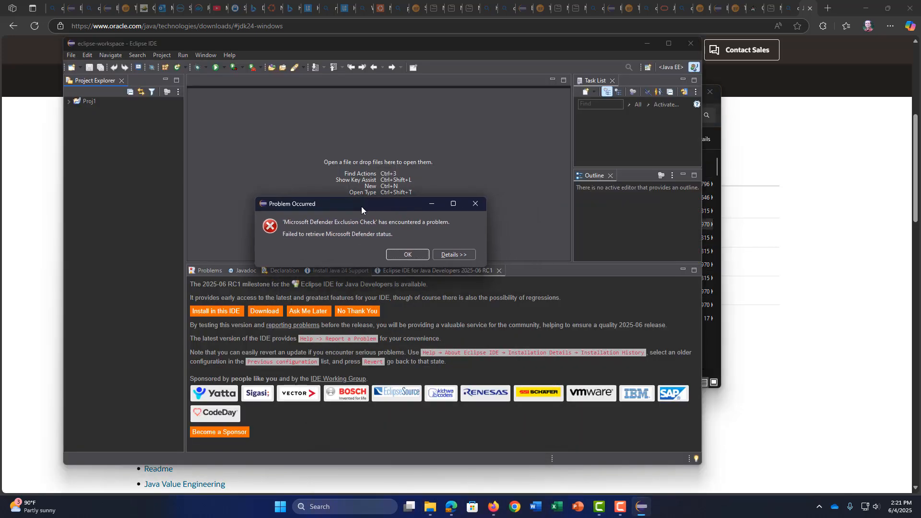
pyautogui.moveTo(362, 206); pyautogui.dragTo(340, 210)
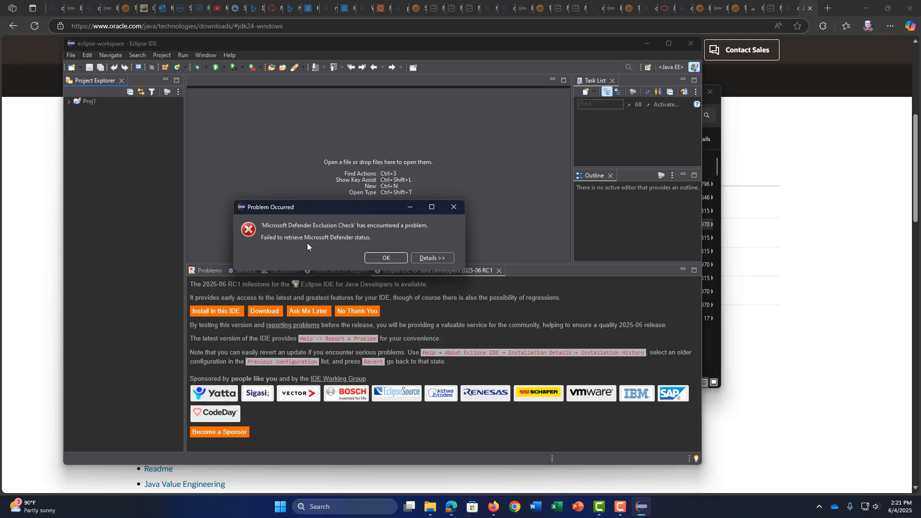
pyautogui.click(387, 258)
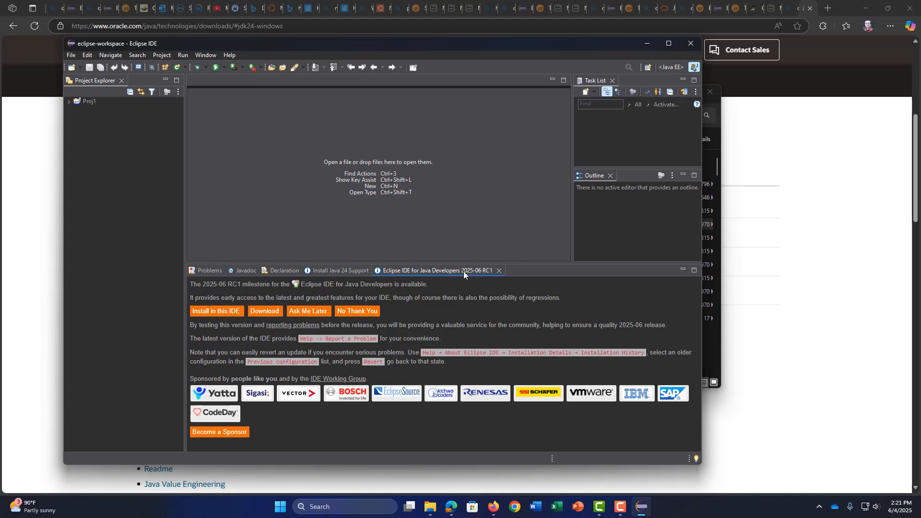
pyautogui.click(498, 271)
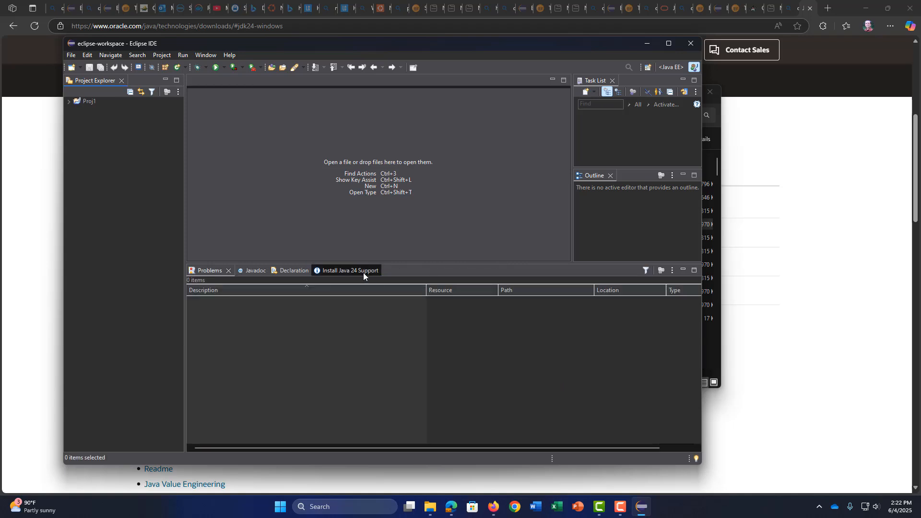
pyautogui.click(346, 269)
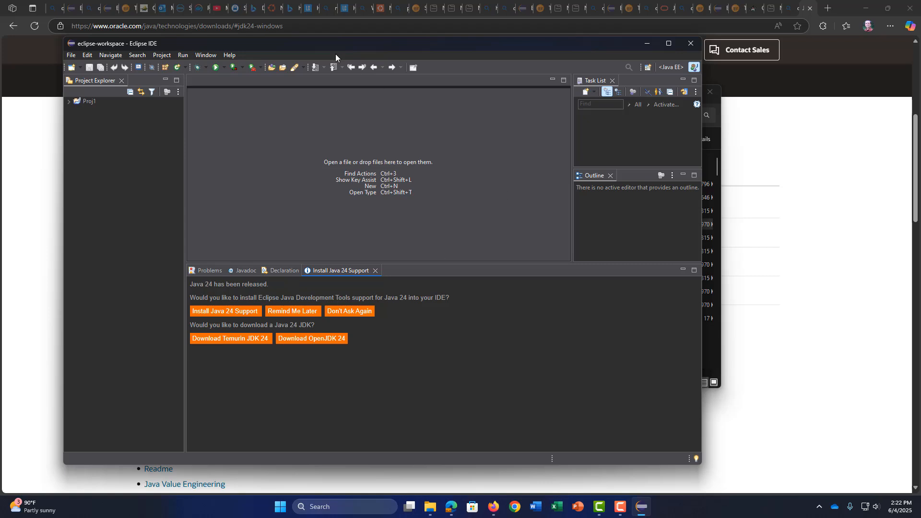
# Step: Make jdk-24 the default installed JRE in the Java preferences and apply the change
pyautogui.click(204, 56)
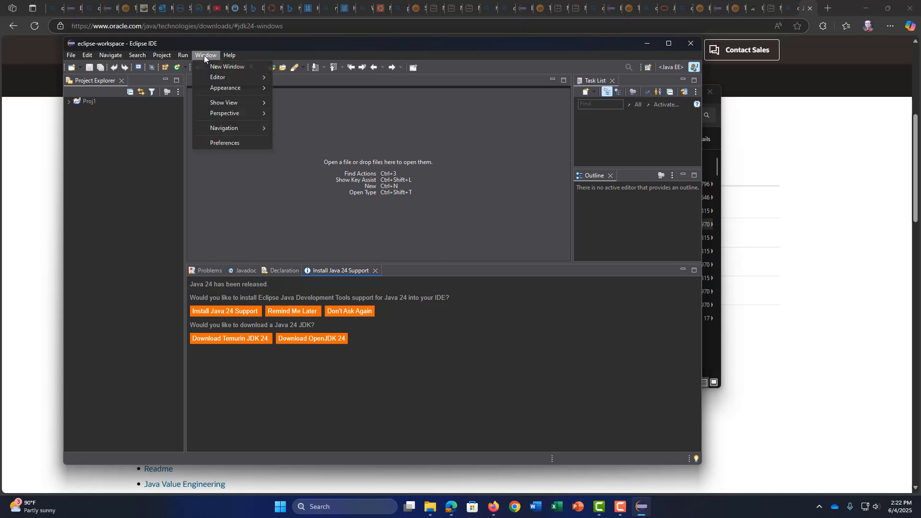
pyautogui.click(227, 143)
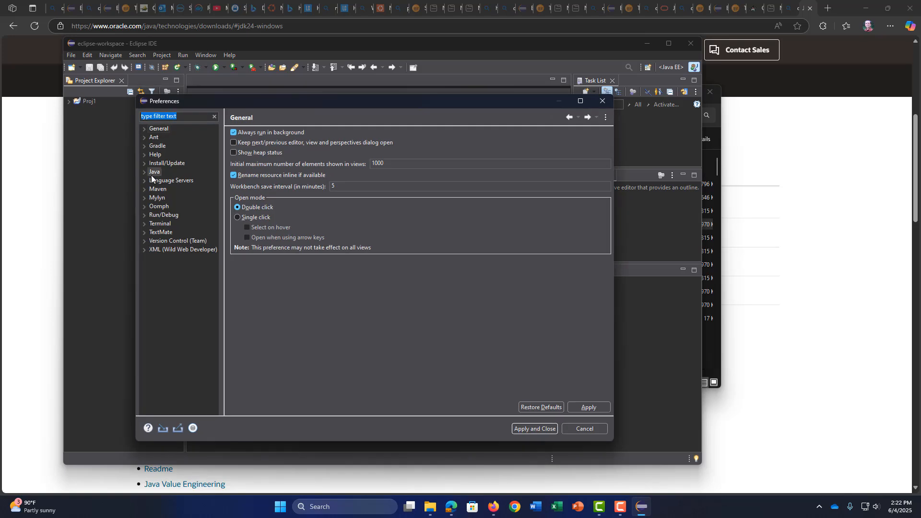
pyautogui.click(145, 163)
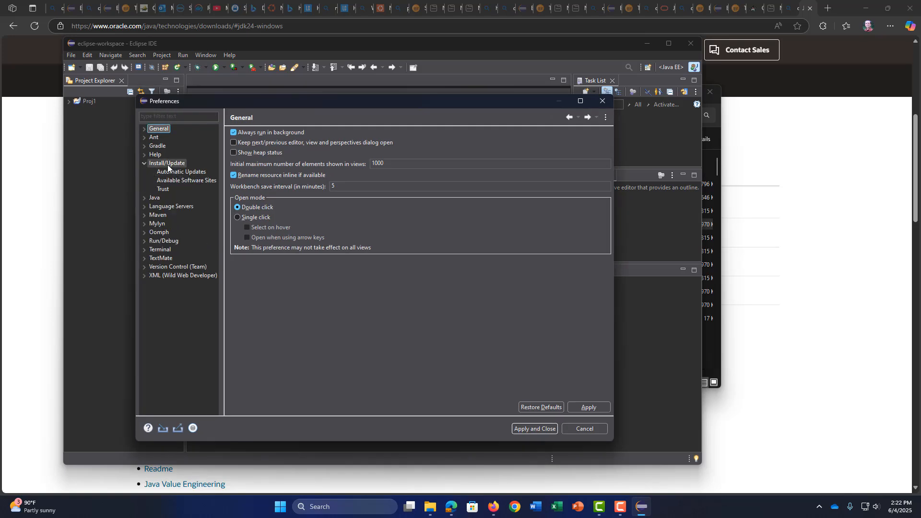
pyautogui.click(168, 164)
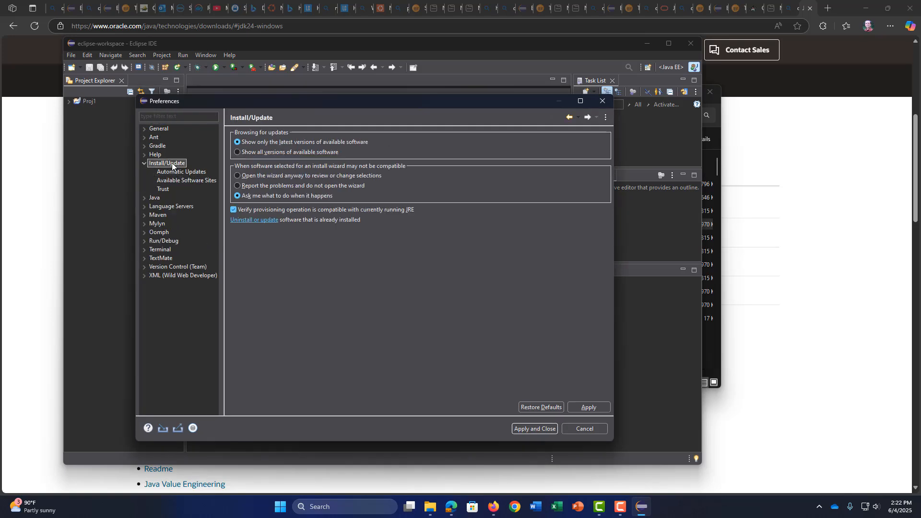
pyautogui.click(144, 197)
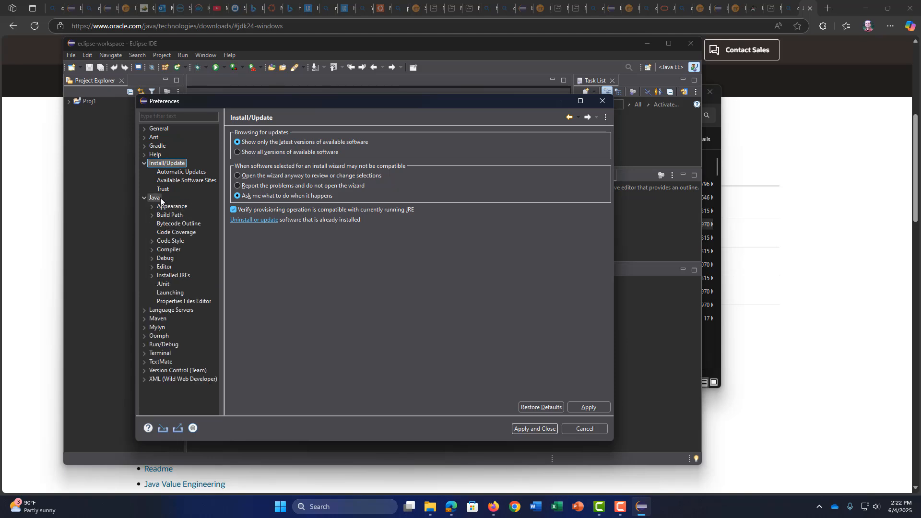
pyautogui.click(158, 198)
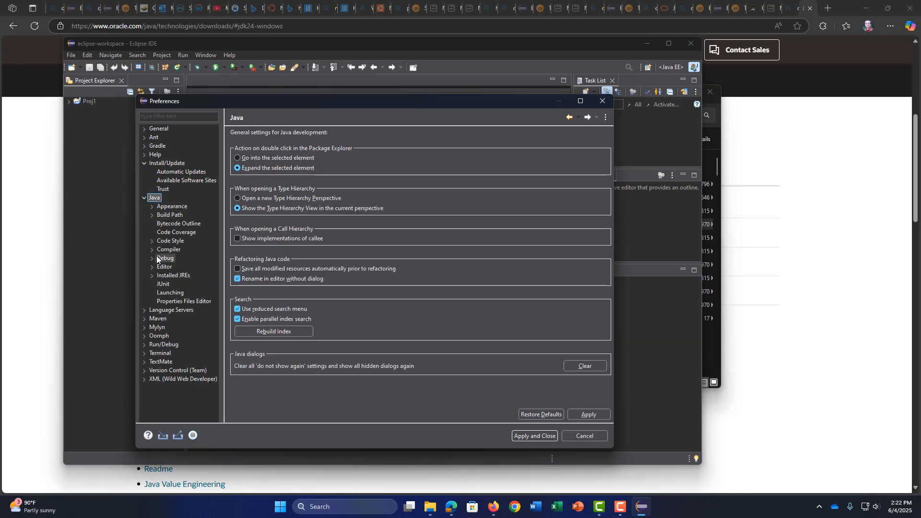
pyautogui.doubleClick(169, 249)
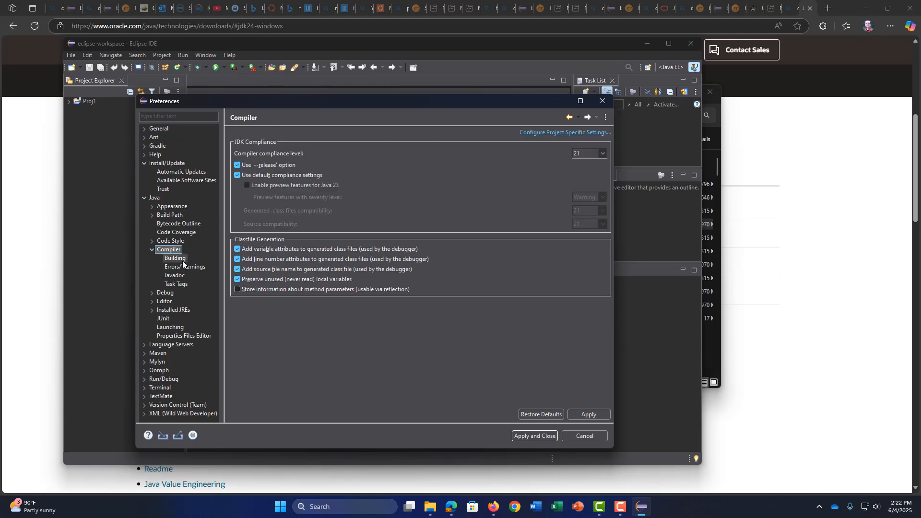
pyautogui.click(178, 259)
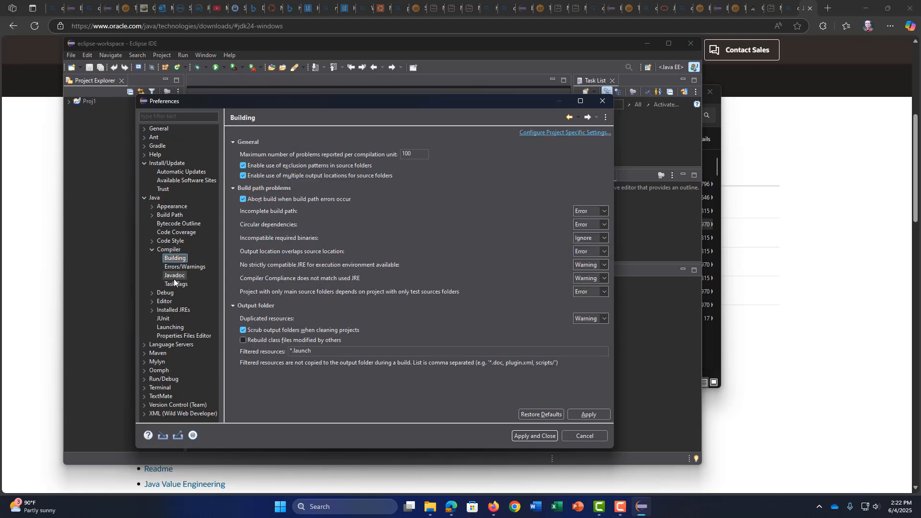
pyautogui.click(173, 310)
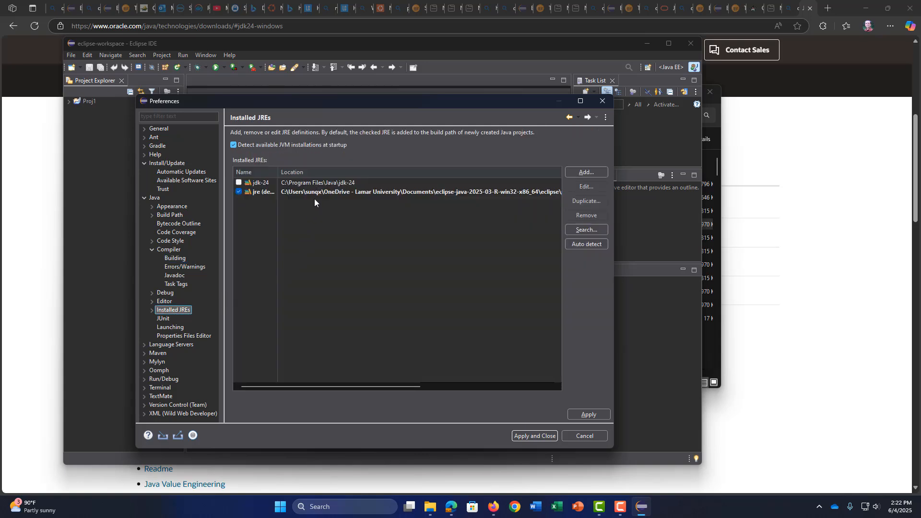
pyautogui.click(239, 183)
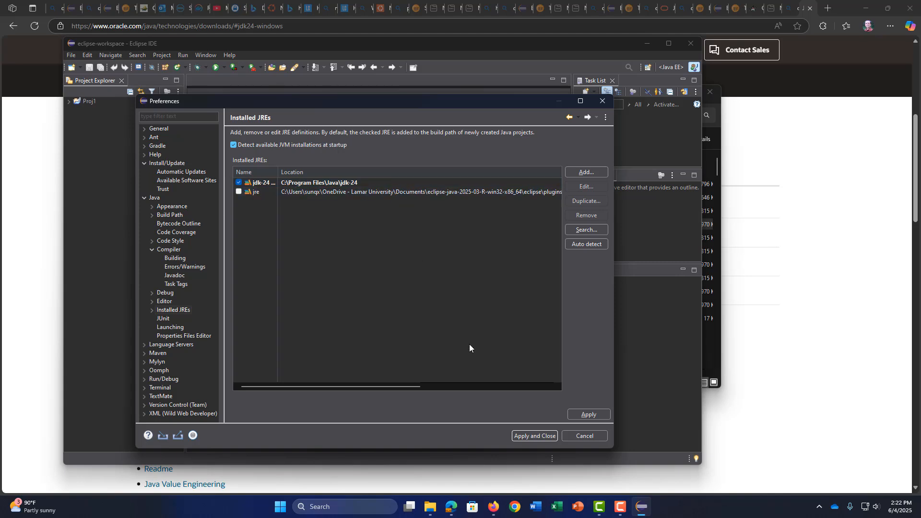
pyautogui.click(535, 436)
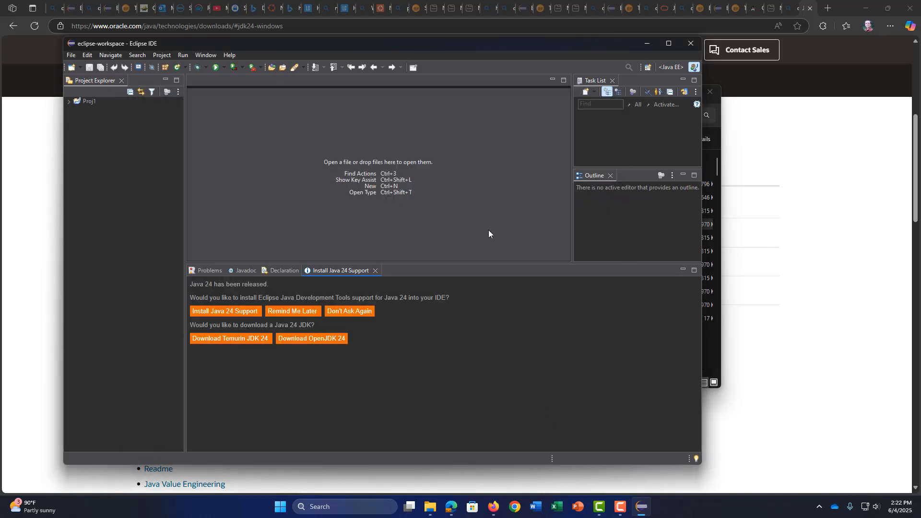
pyautogui.moveTo(263, 44); pyautogui.dragTo(278, 51)
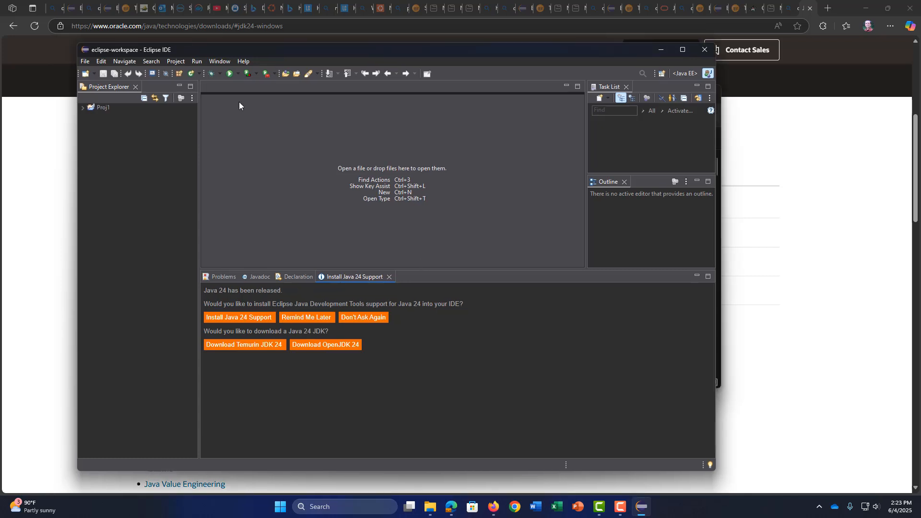